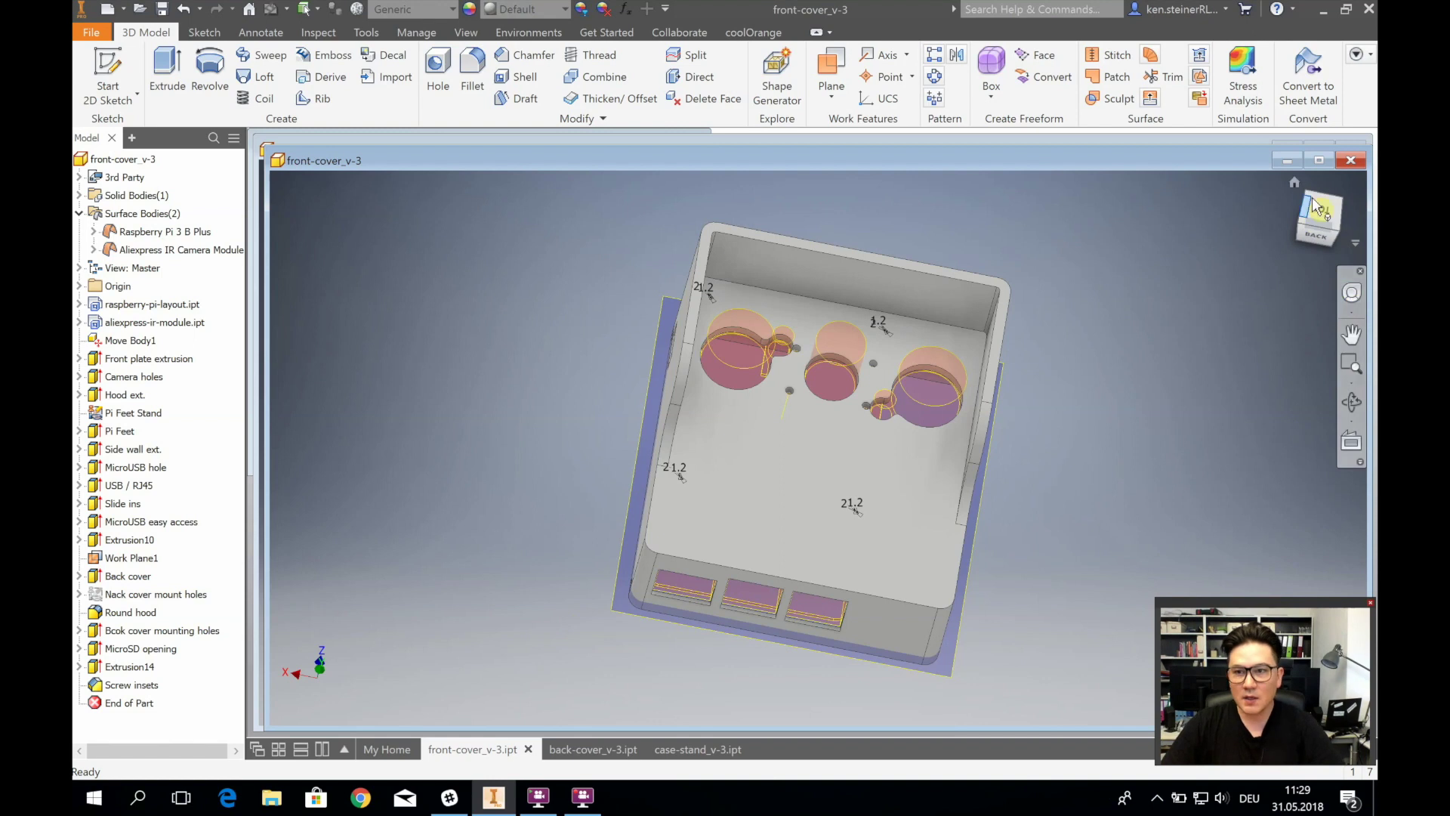
Inspect the finished front cover from top, corner and left-side views, including its hollow interior
click(1329, 219)
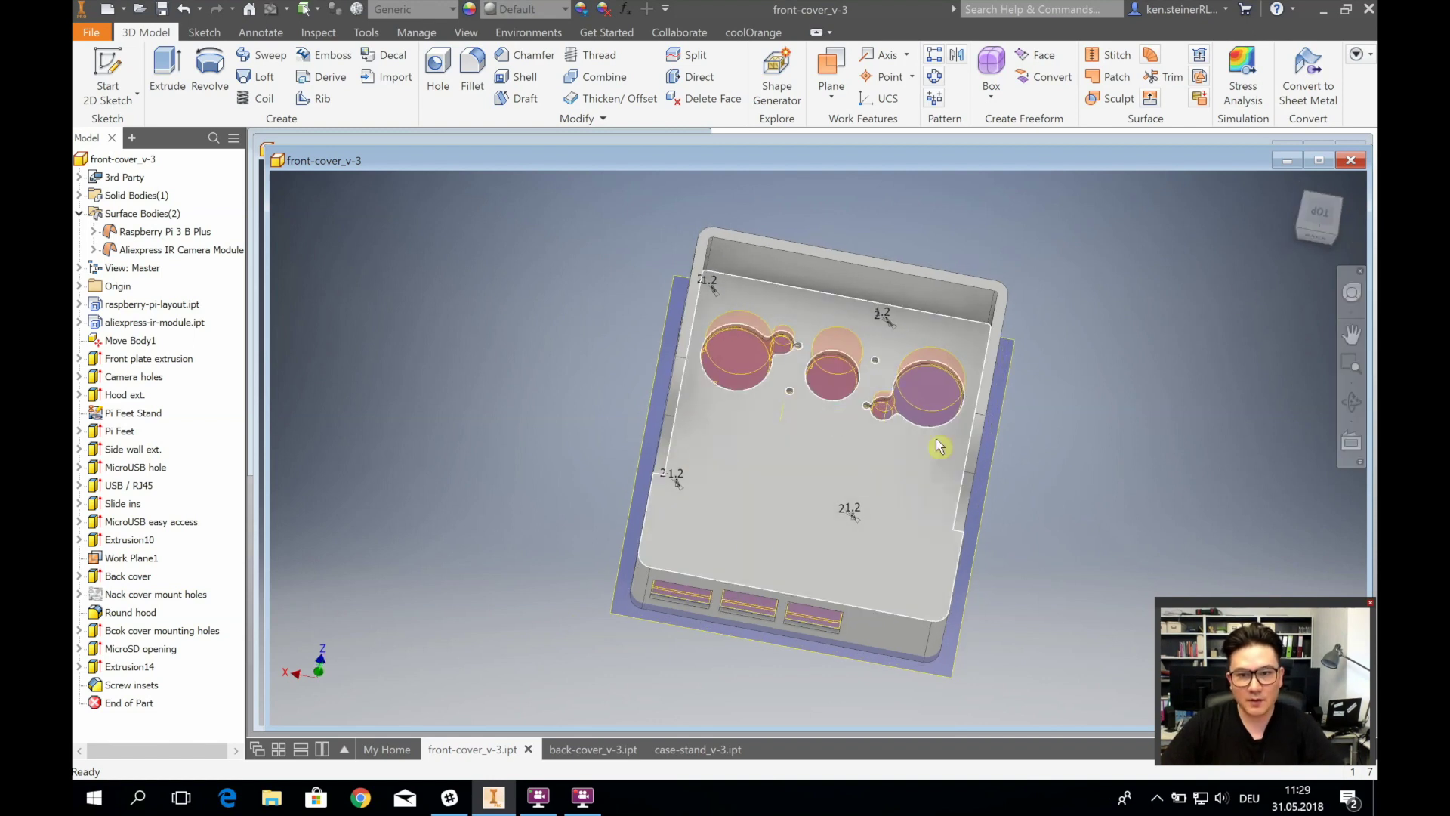
click(1326, 231)
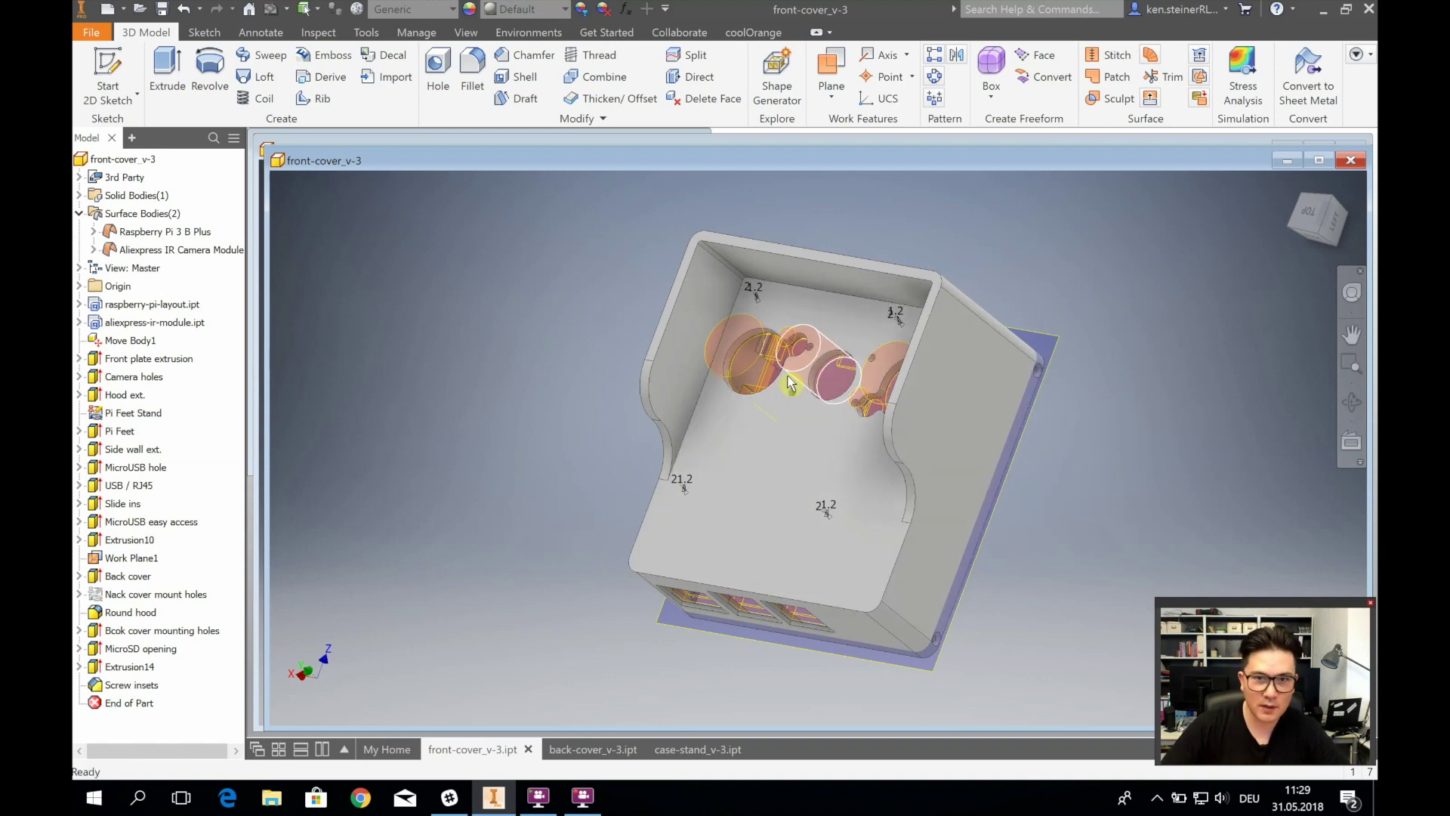
click(1313, 213)
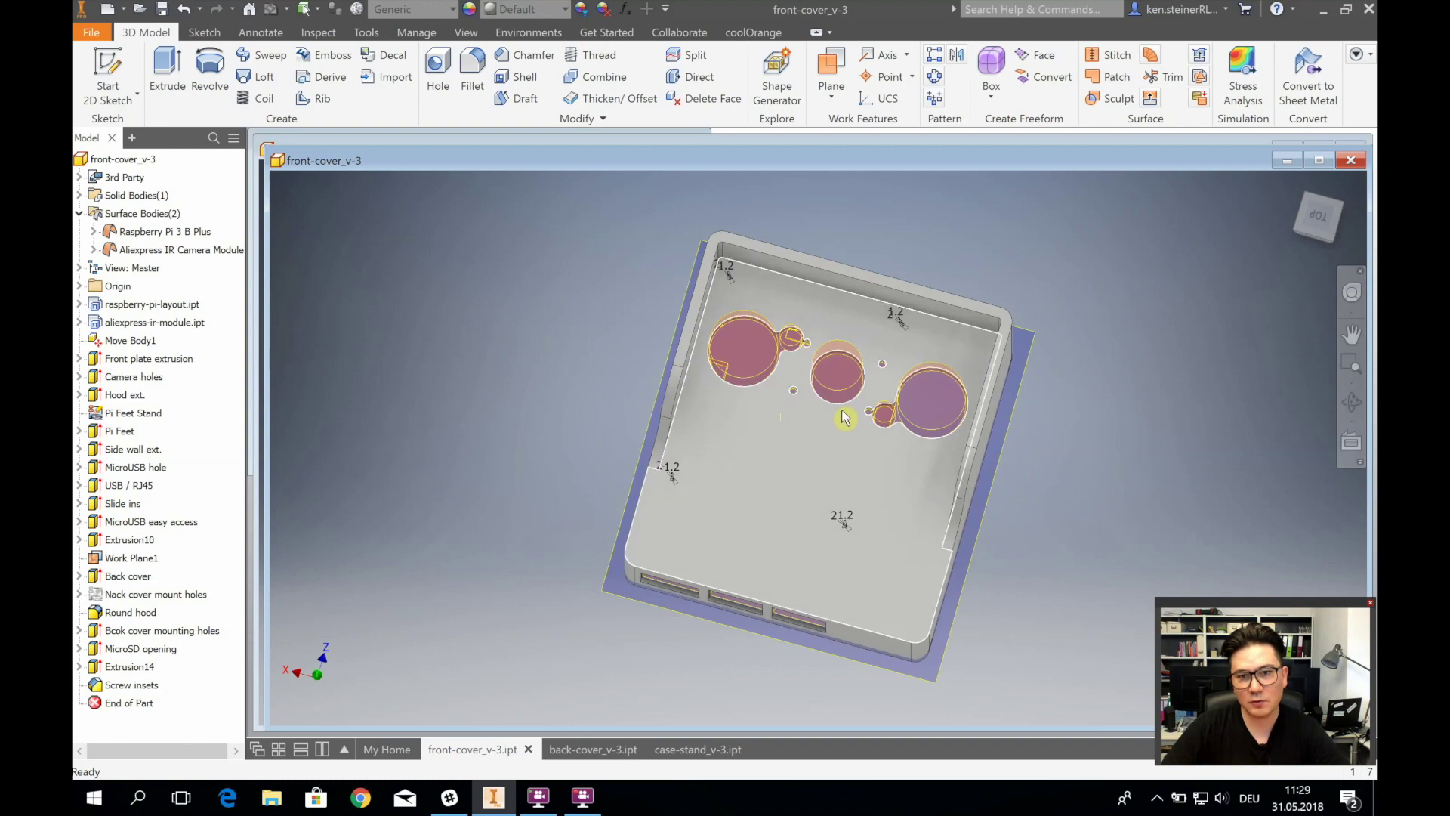
click(1318, 218)
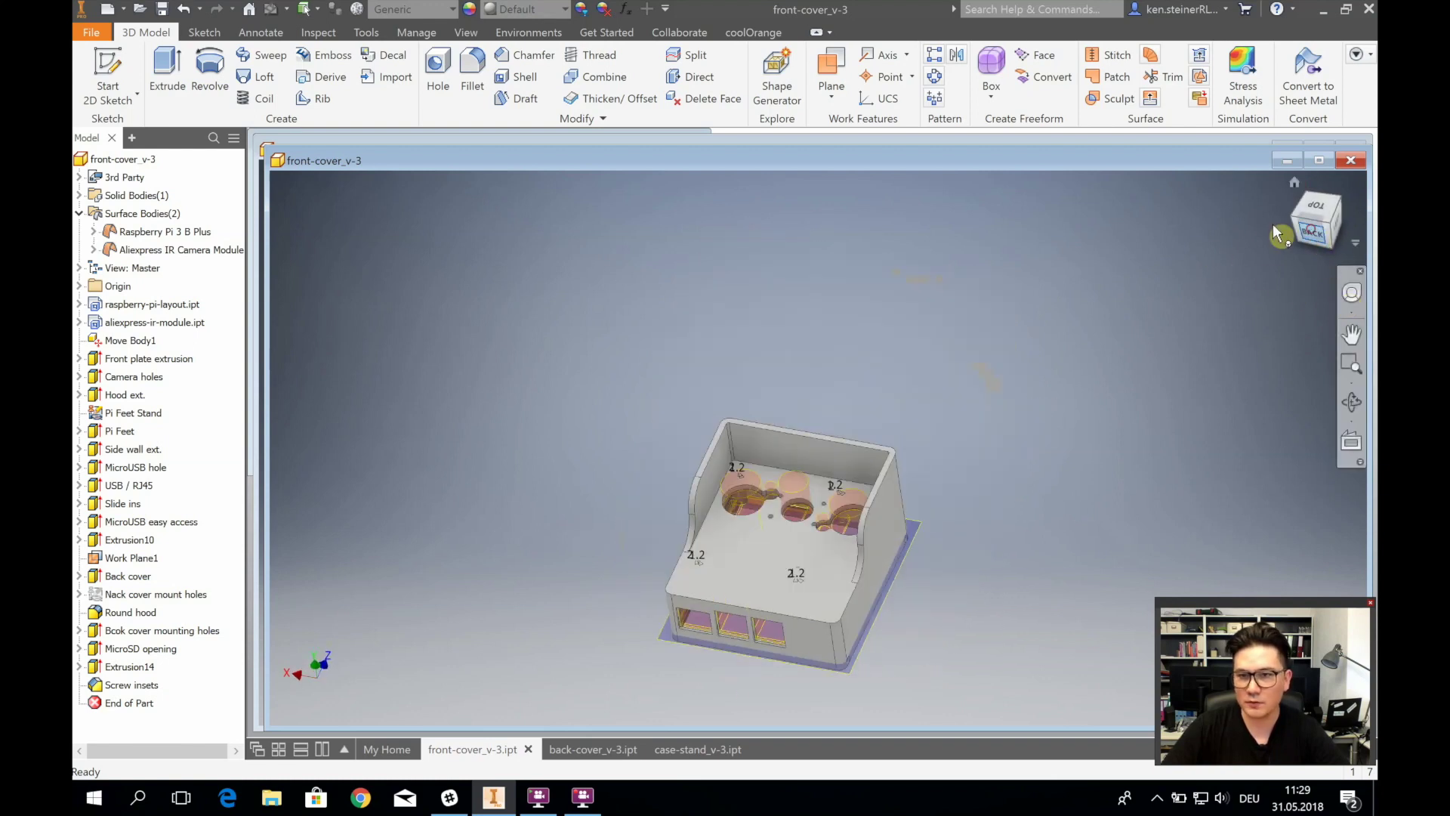
drag(1279, 233, 897, 507)
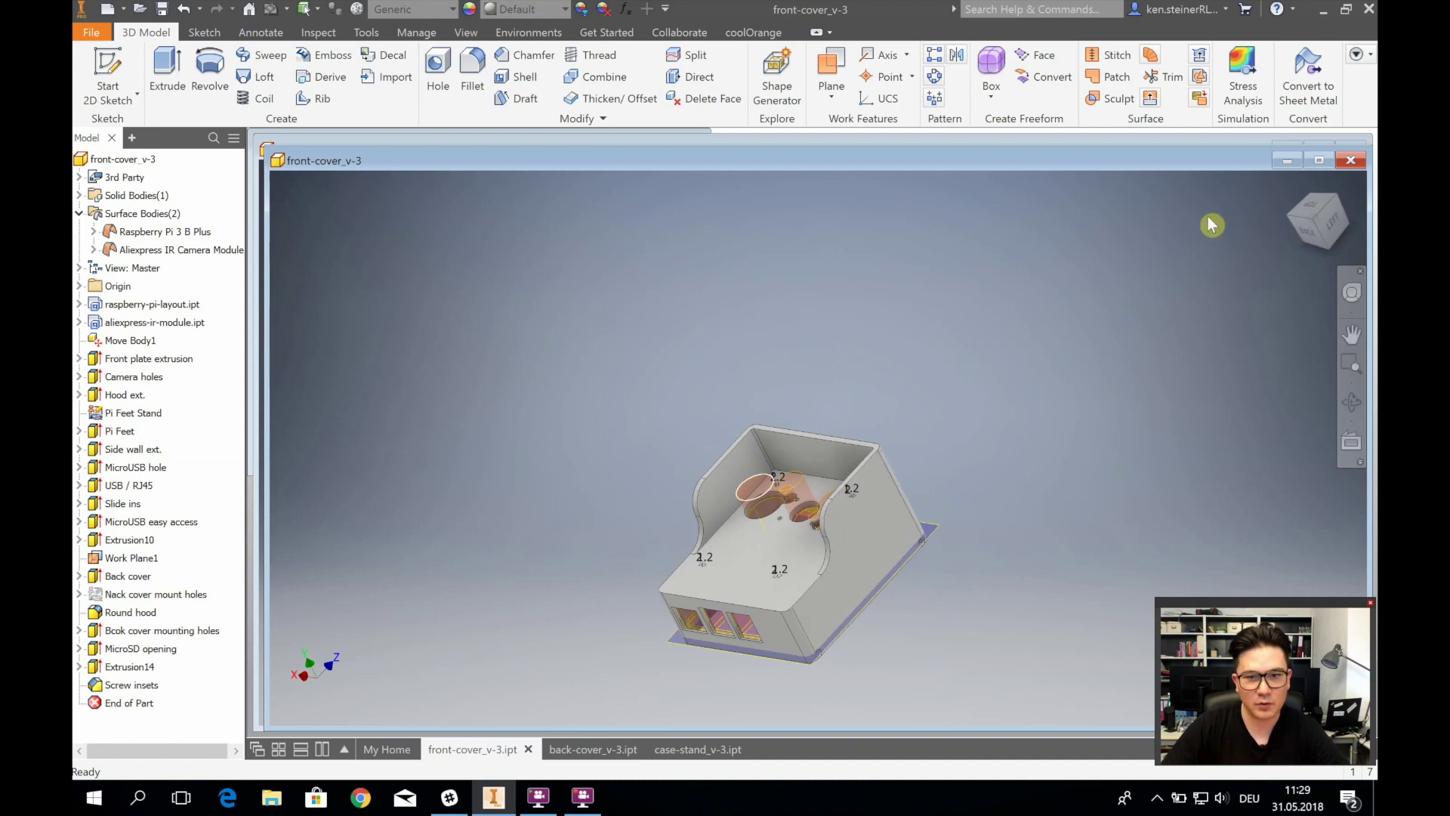
click(1337, 232)
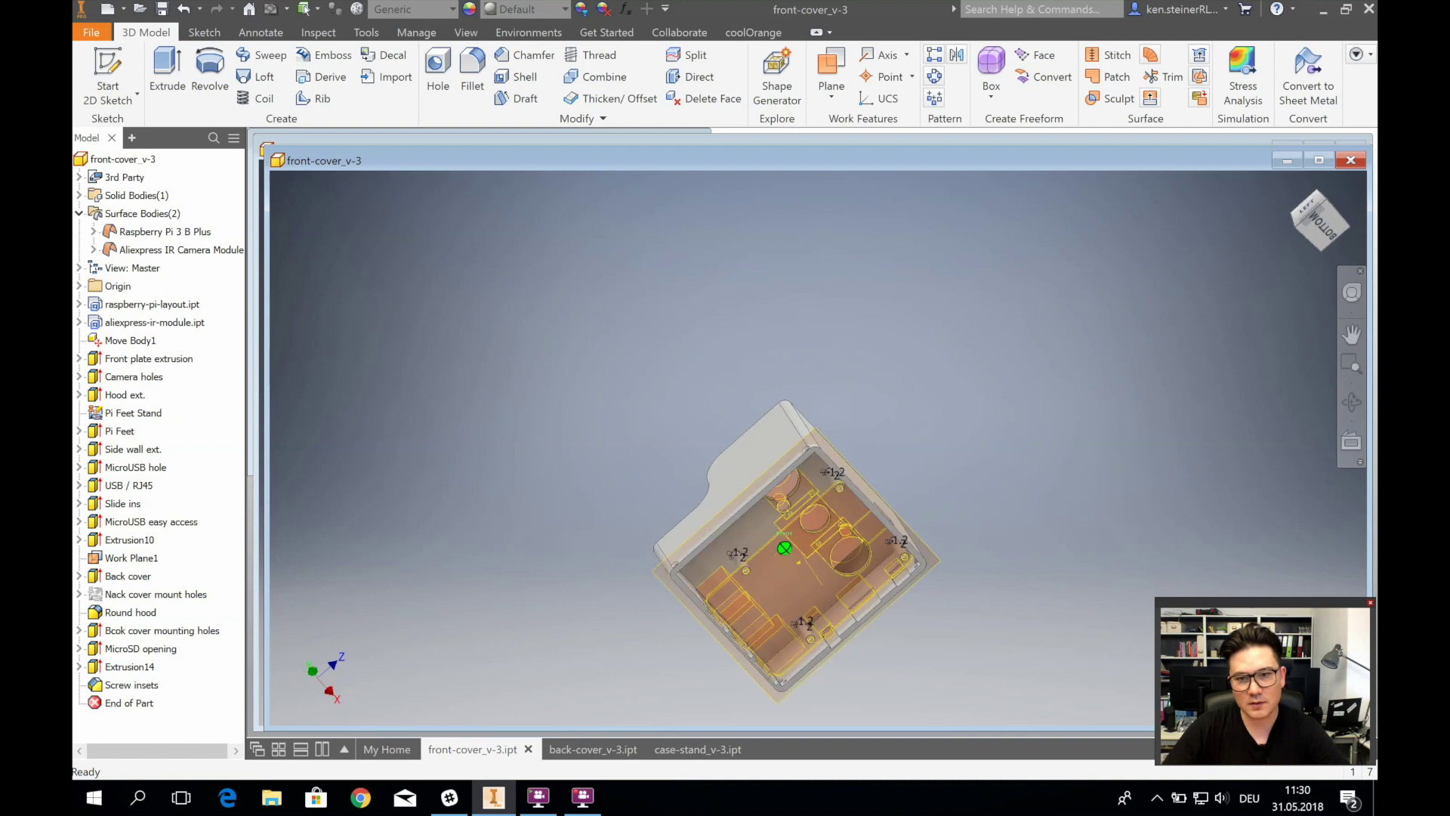
shift+middle_drag(468, 454, 316, 565)
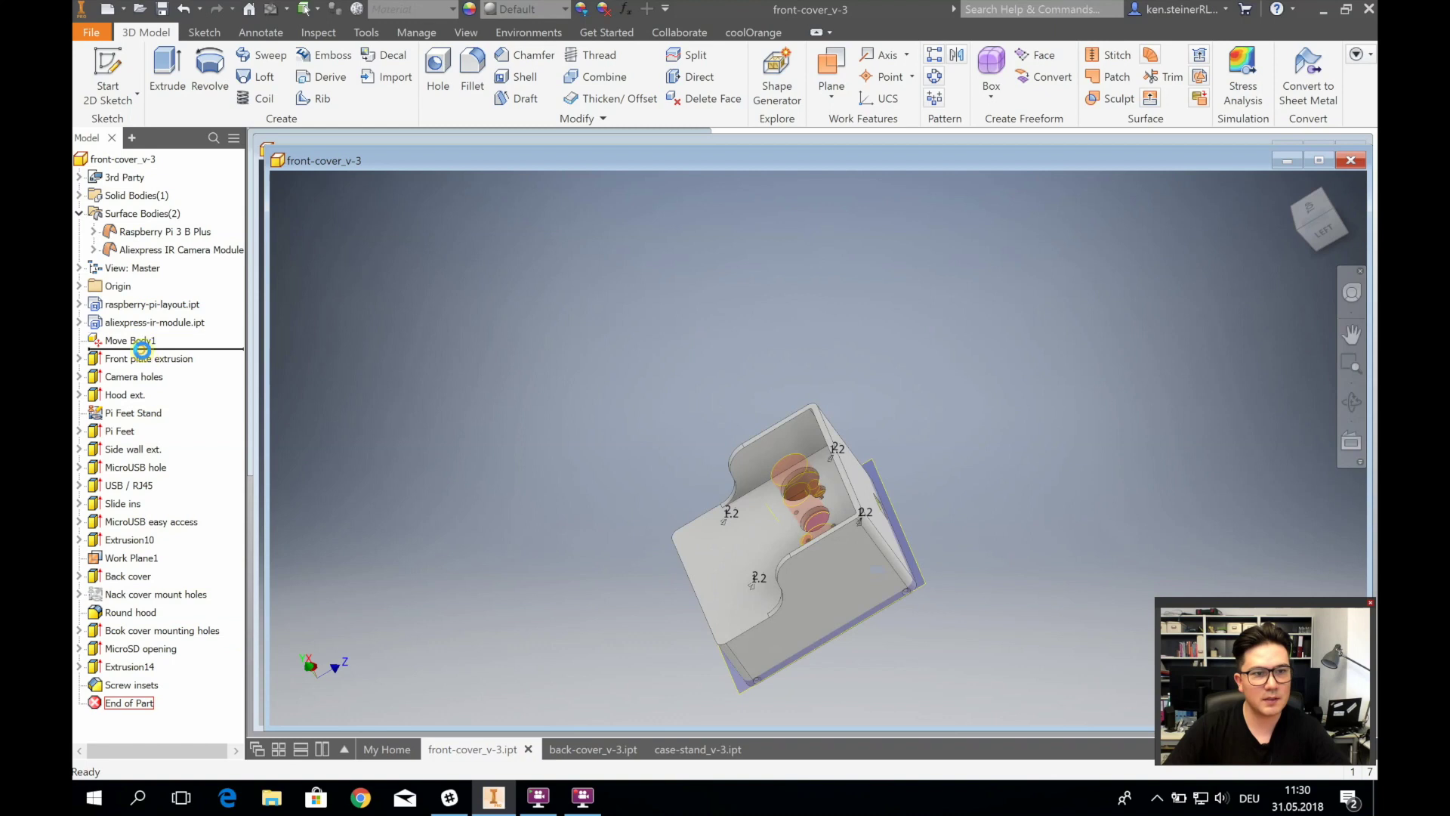
Roll the history back to after Move Body1 and orbit the remaining Pi and camera bodies
drag(142, 349, 144, 350)
drag(1320, 225, 1300, 239)
shift+middle_drag(869, 529, 904, 505)
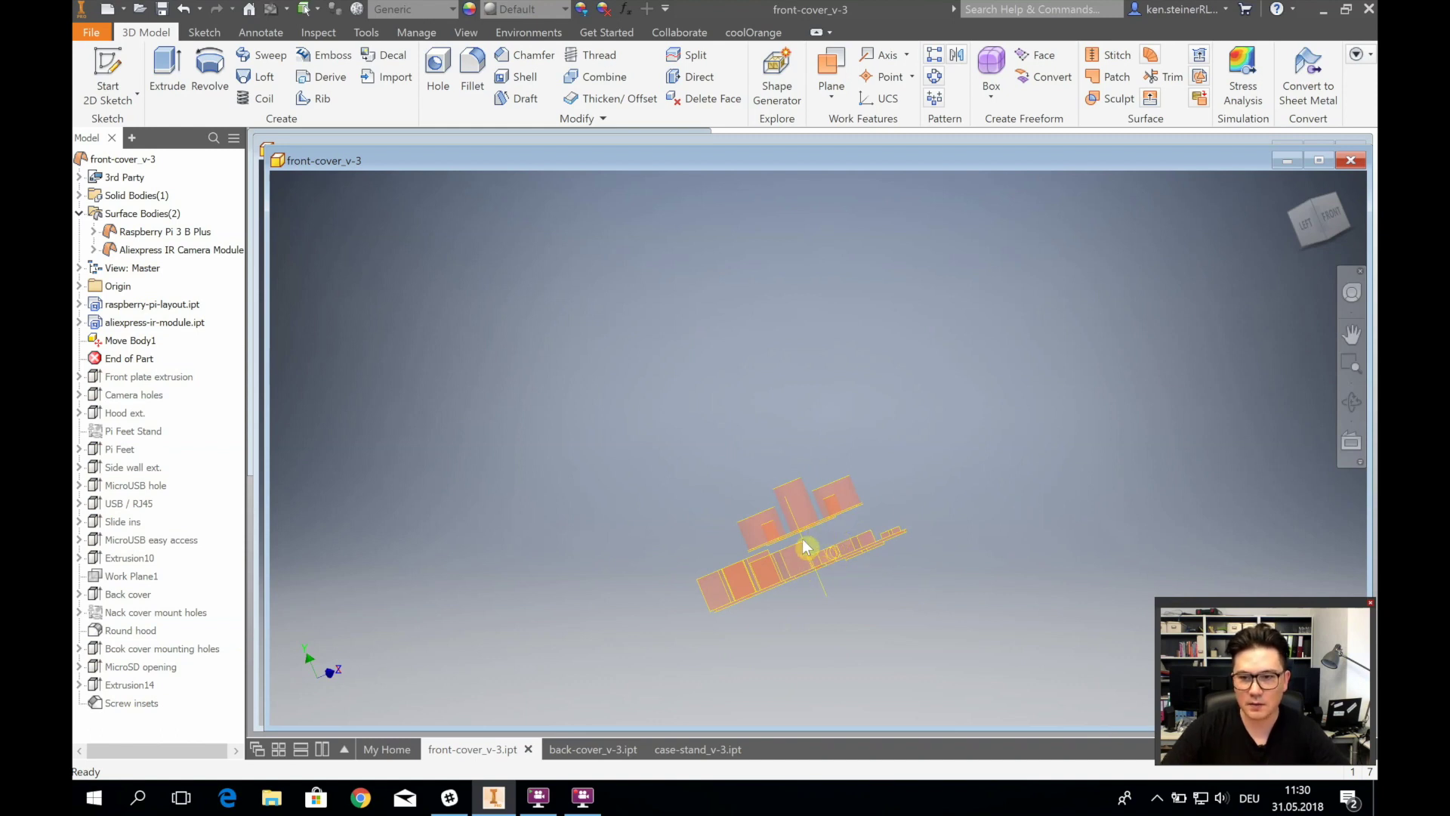
shift+middle_drag(786, 529, 736, 493)
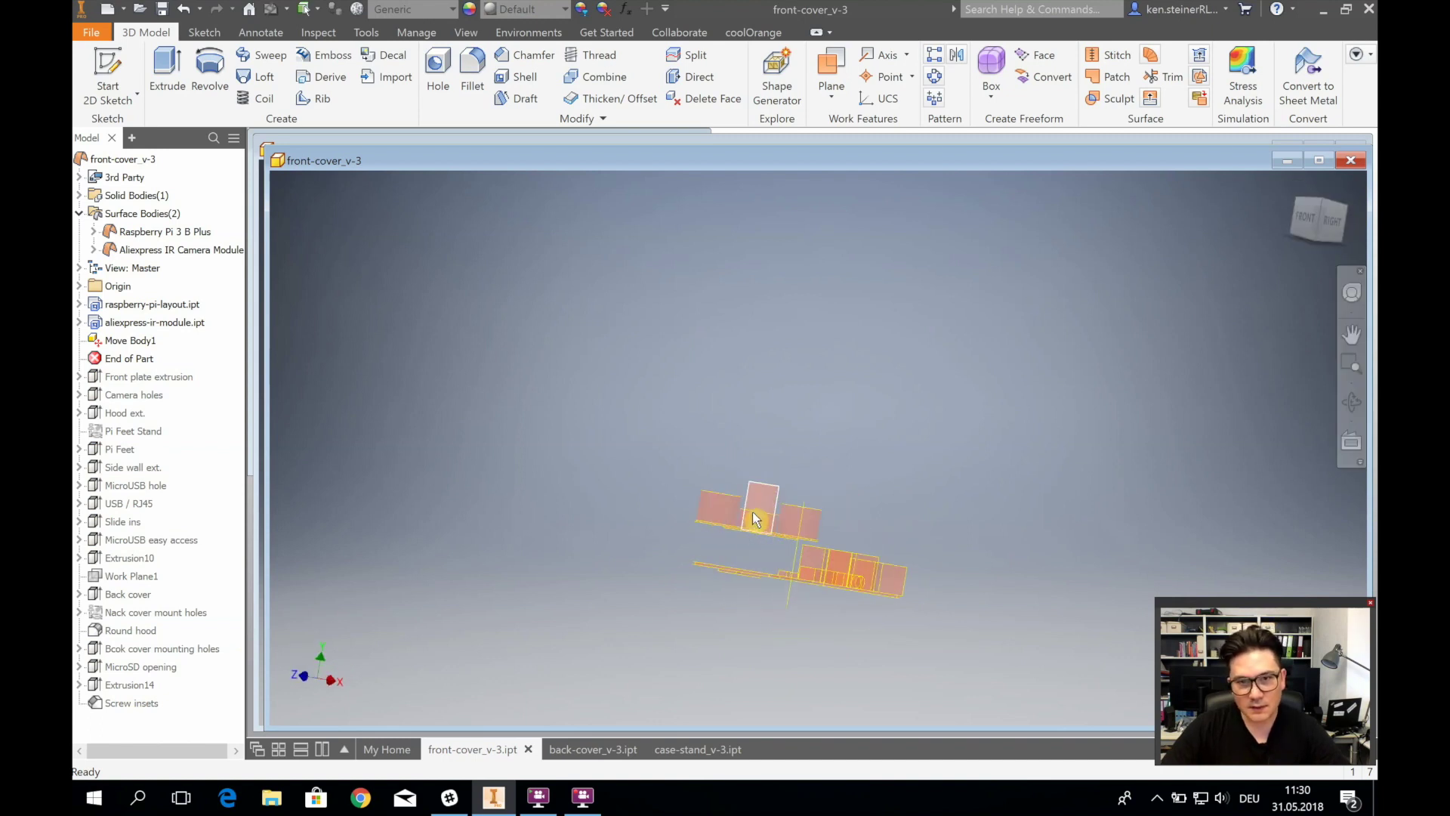
shift+middle_drag(786, 538, 831, 514)
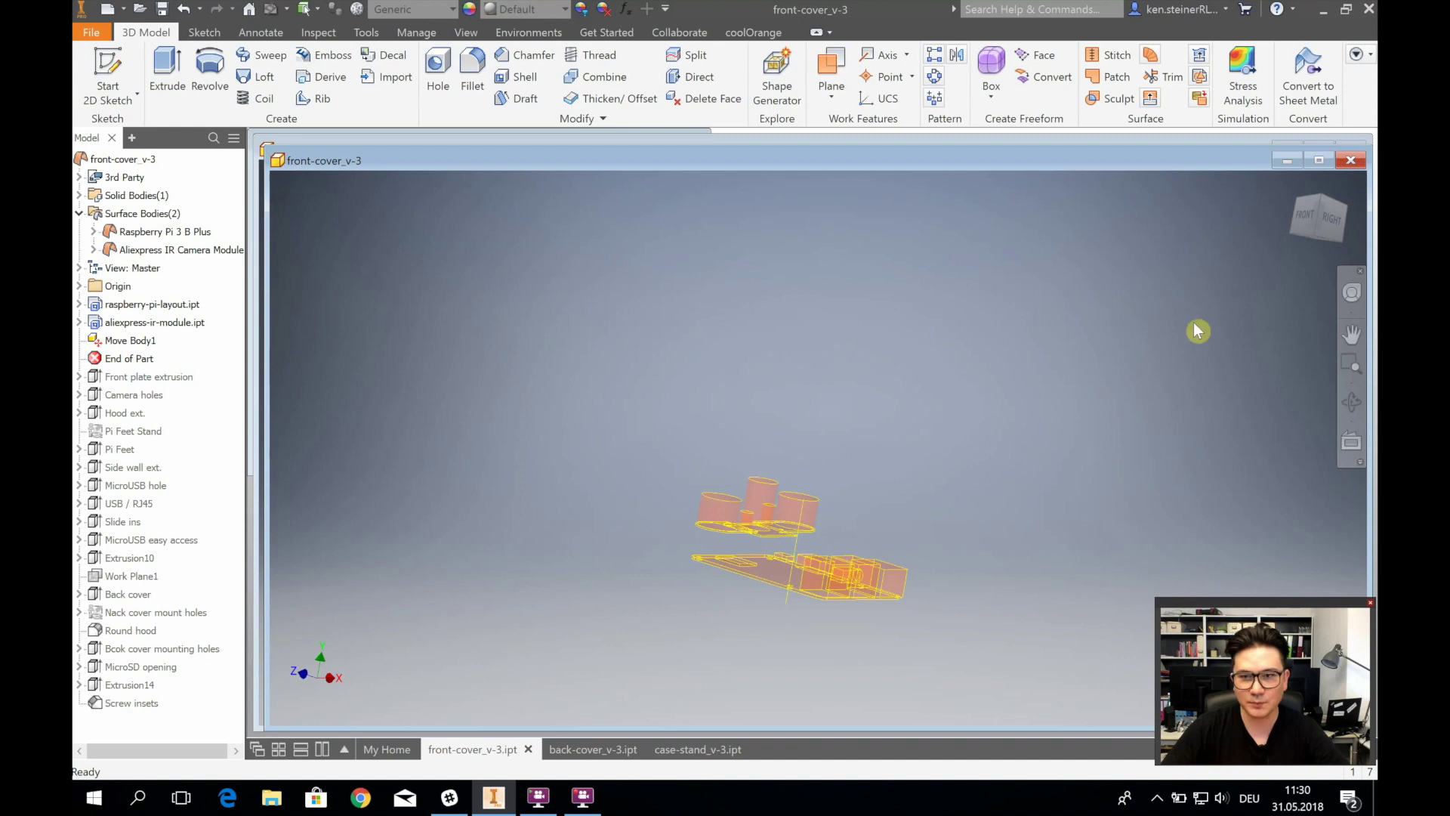
Inspect the Raspberry Pi and camera bodies from the right side, from below and isometrically
click(1330, 219)
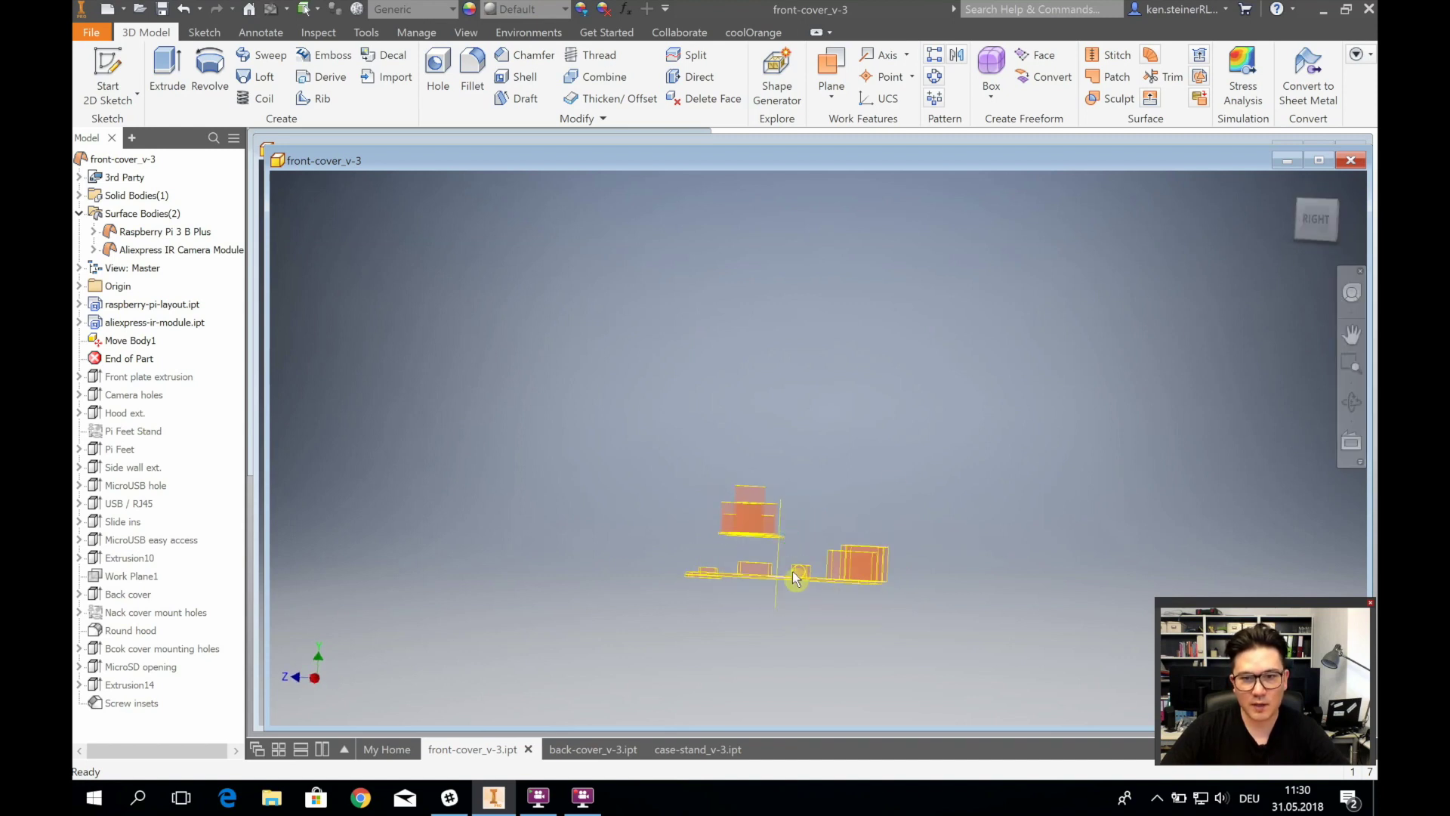
click(1315, 239)
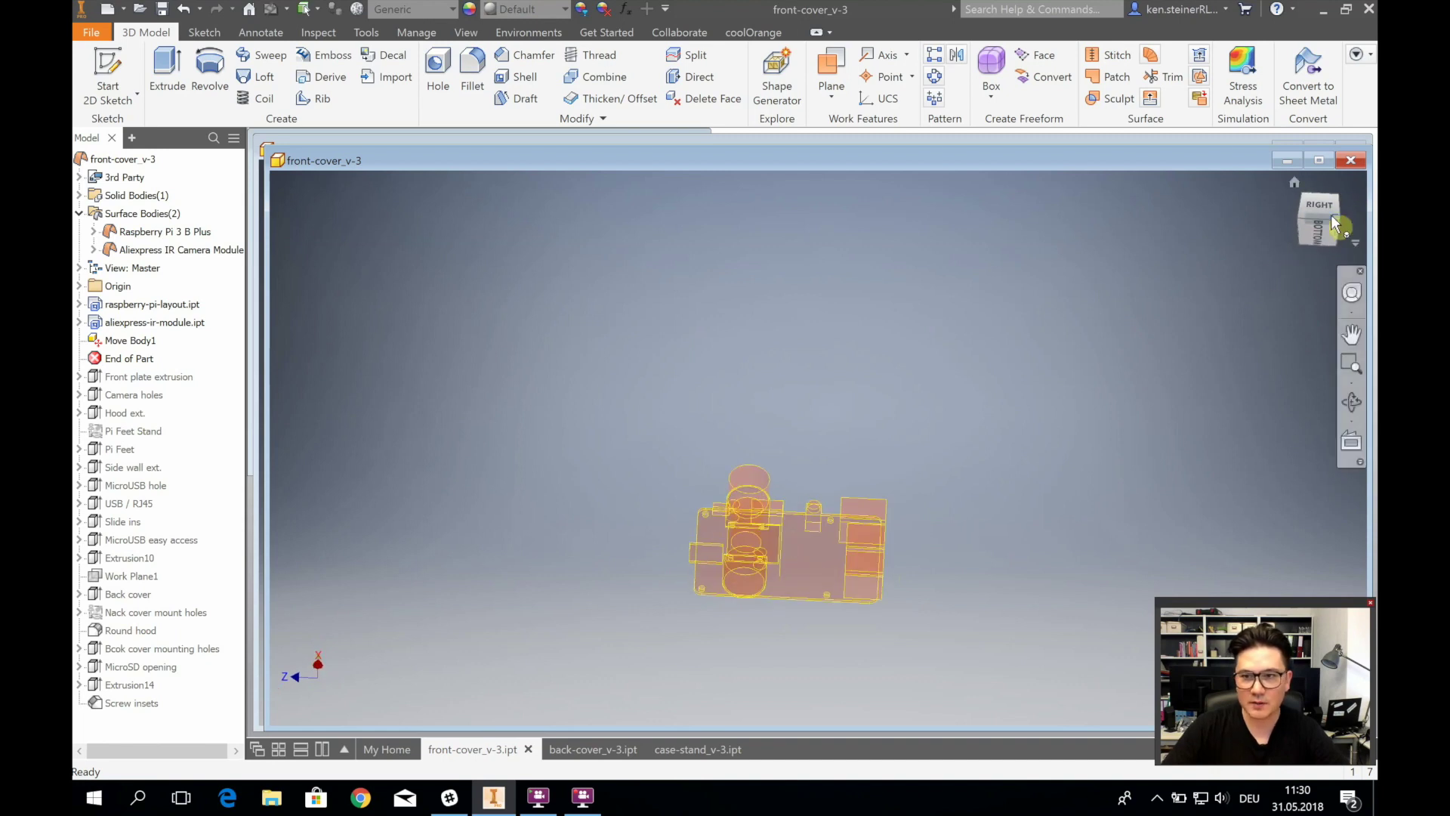
click(1326, 210)
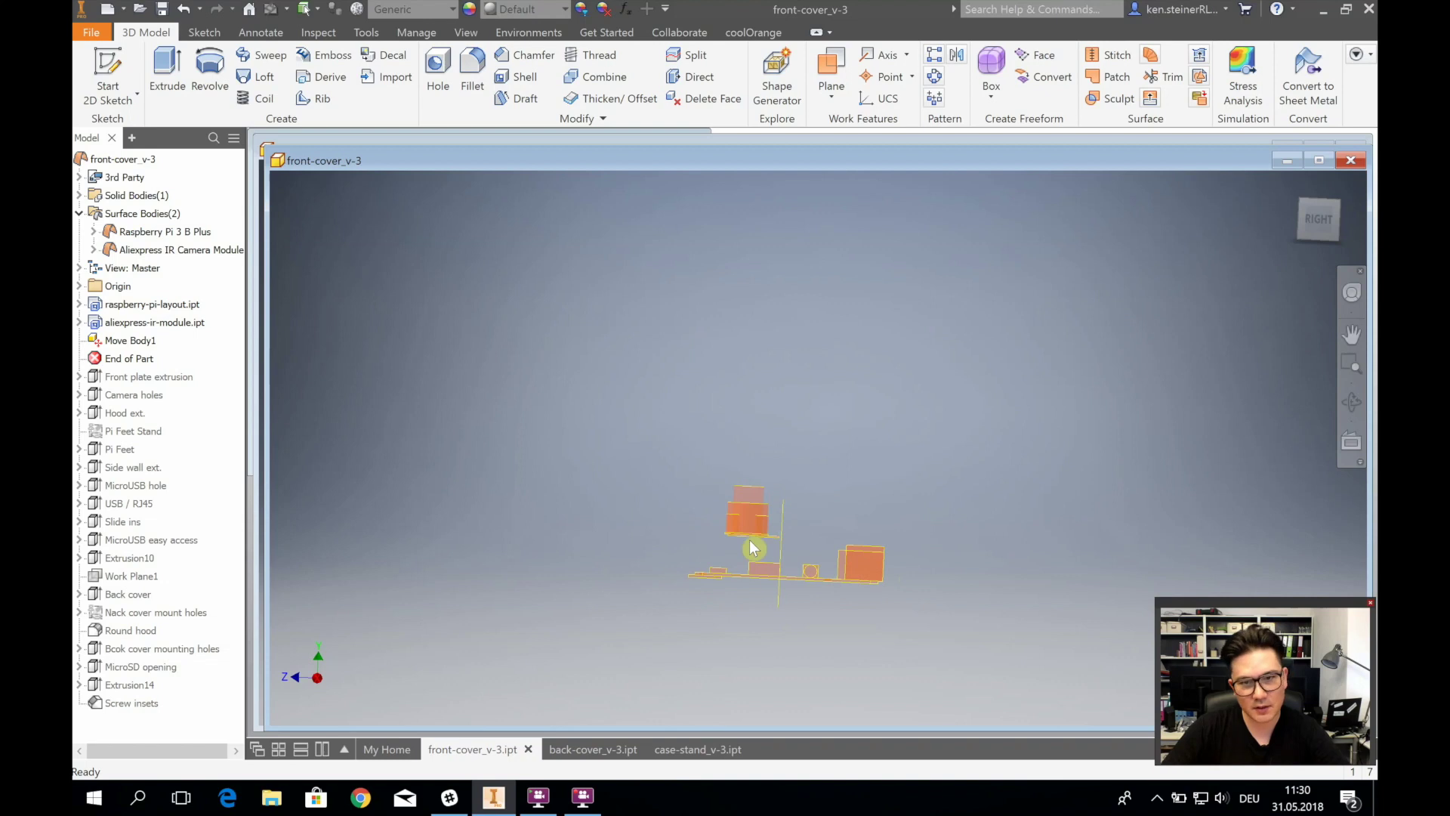
scroll(746, 572, up, 5)
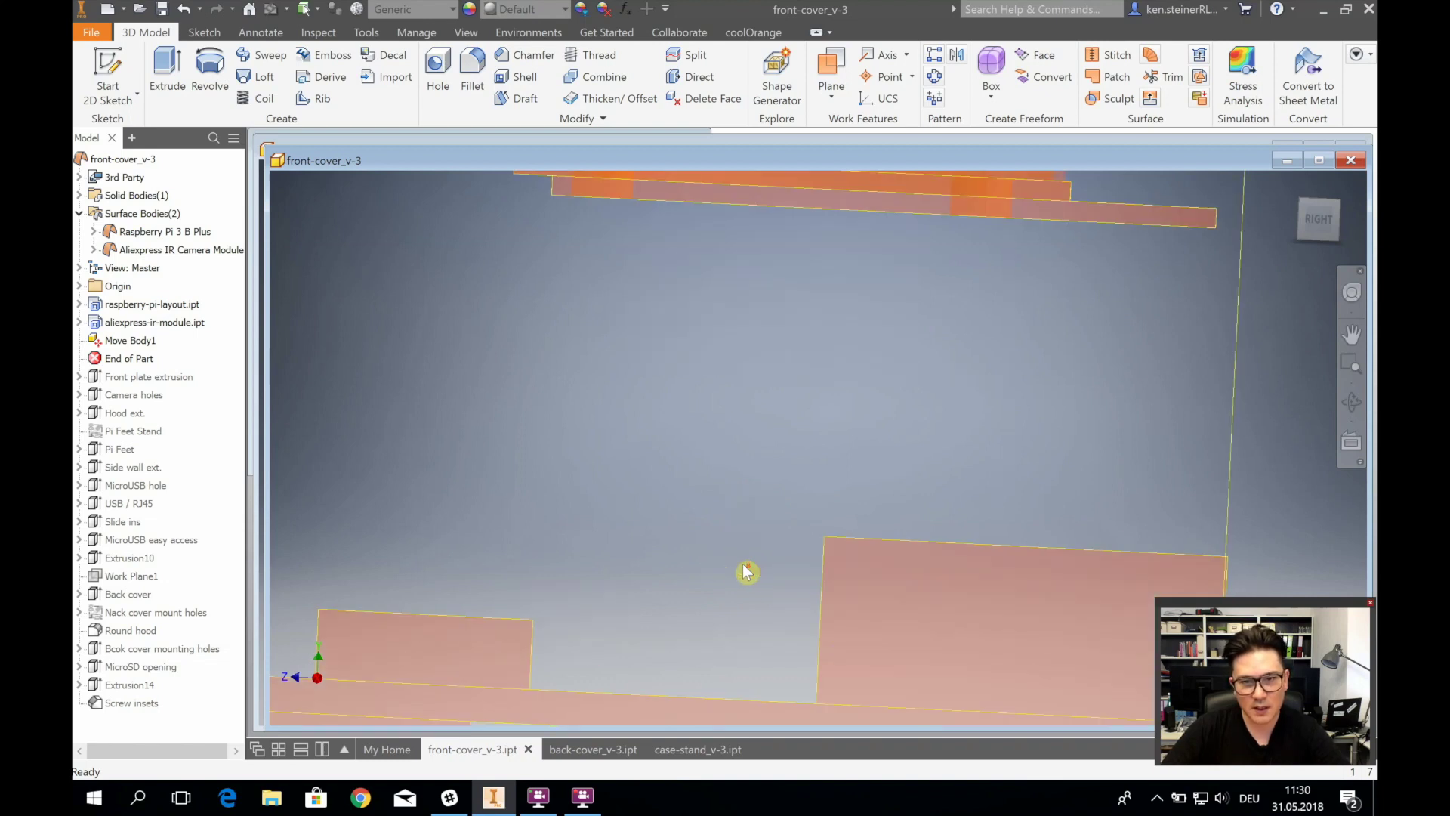
scroll(746, 572, down, 4)
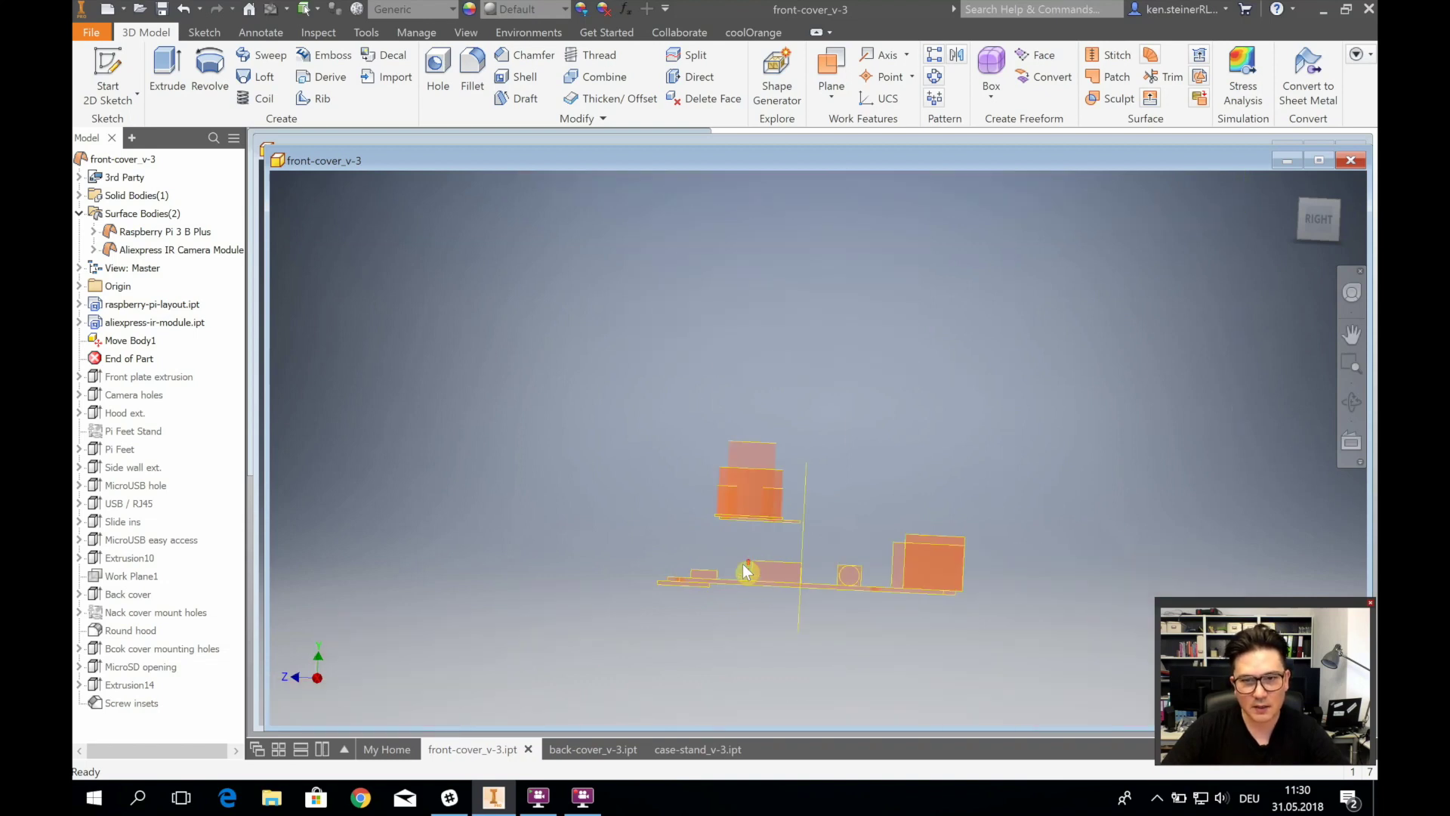
click(1302, 237)
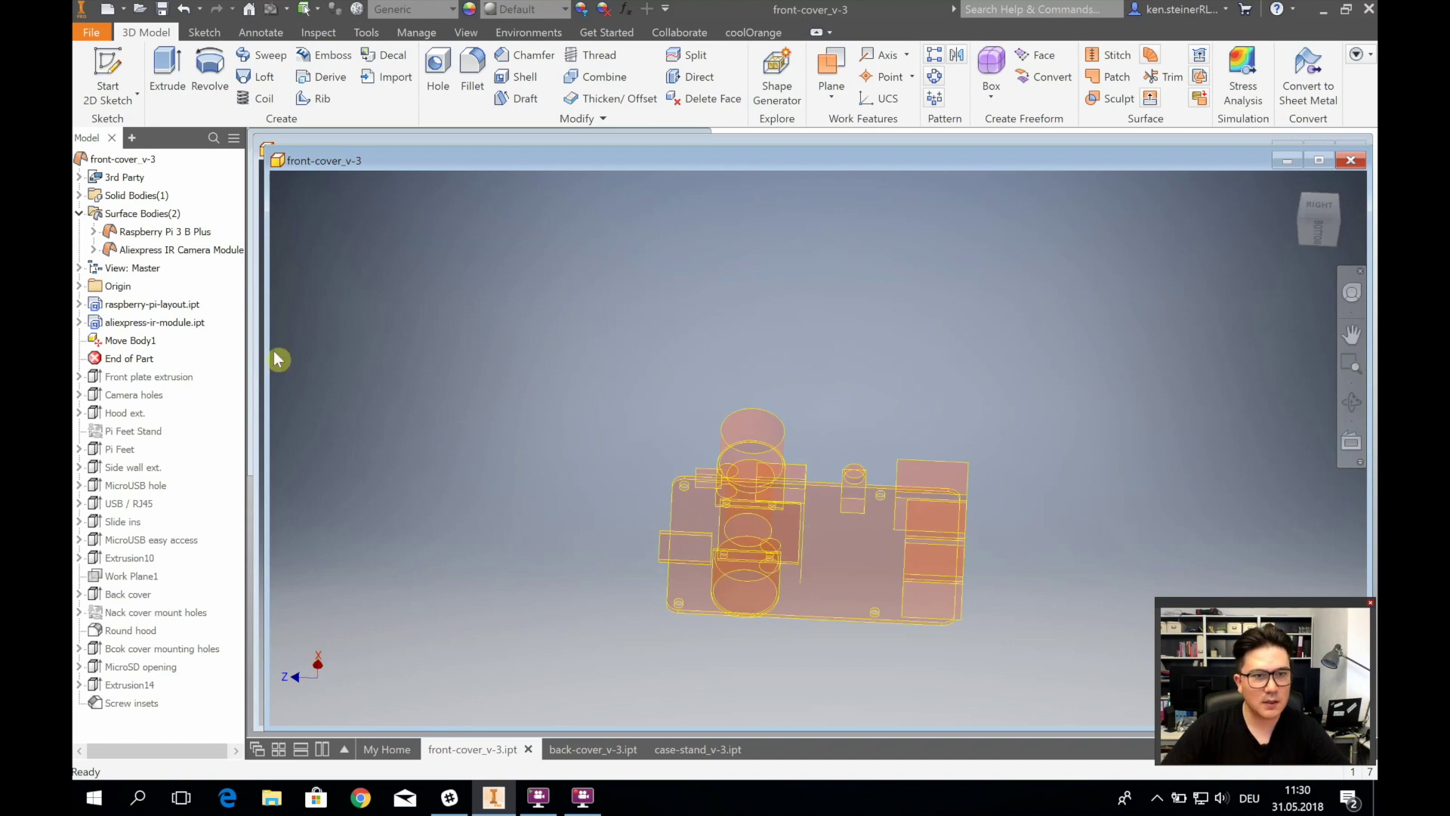
click(1292, 226)
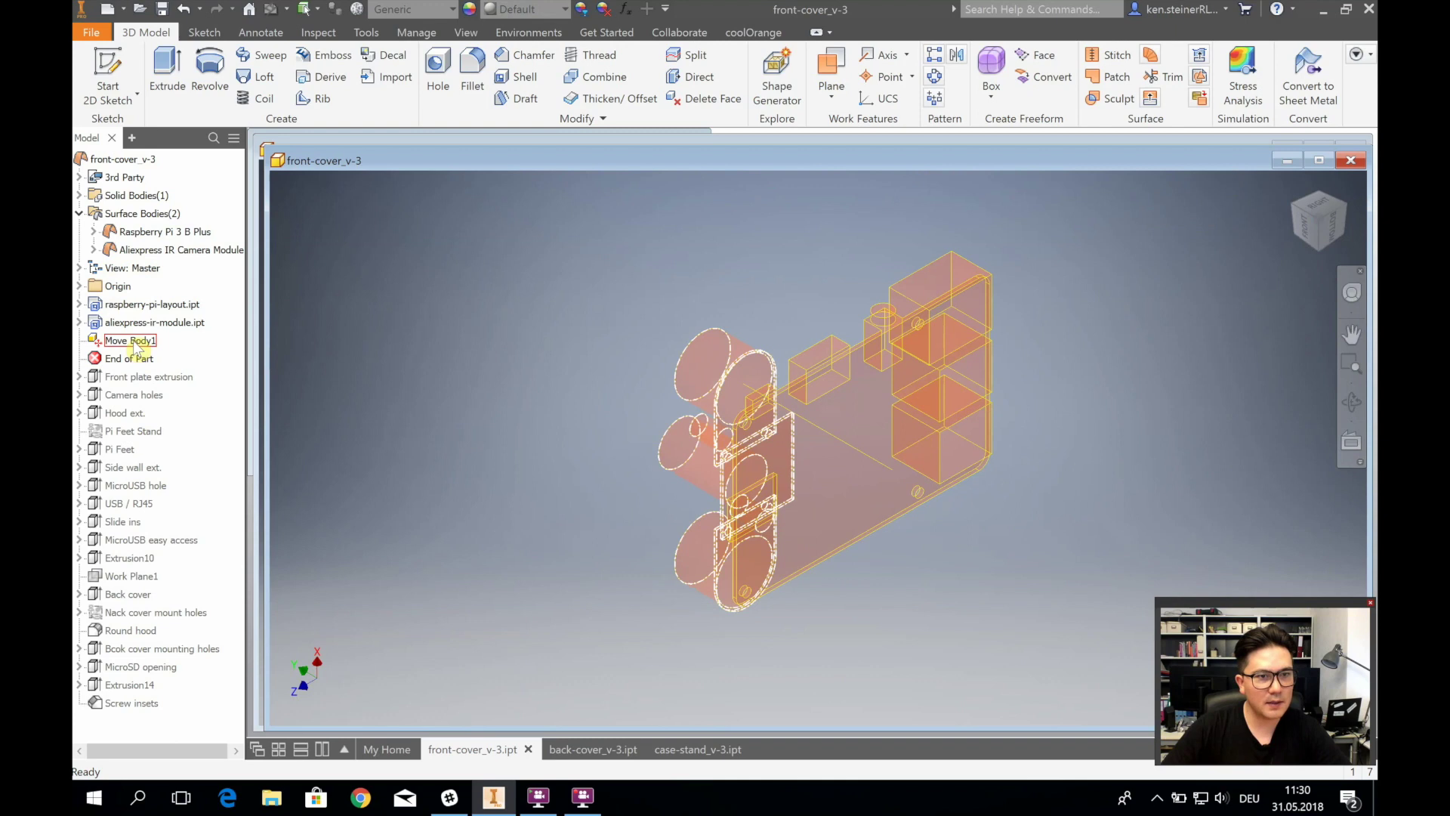
Roll the history forward to include the Front plate extrusion and the Camera holes
drag(136, 346, 117, 389)
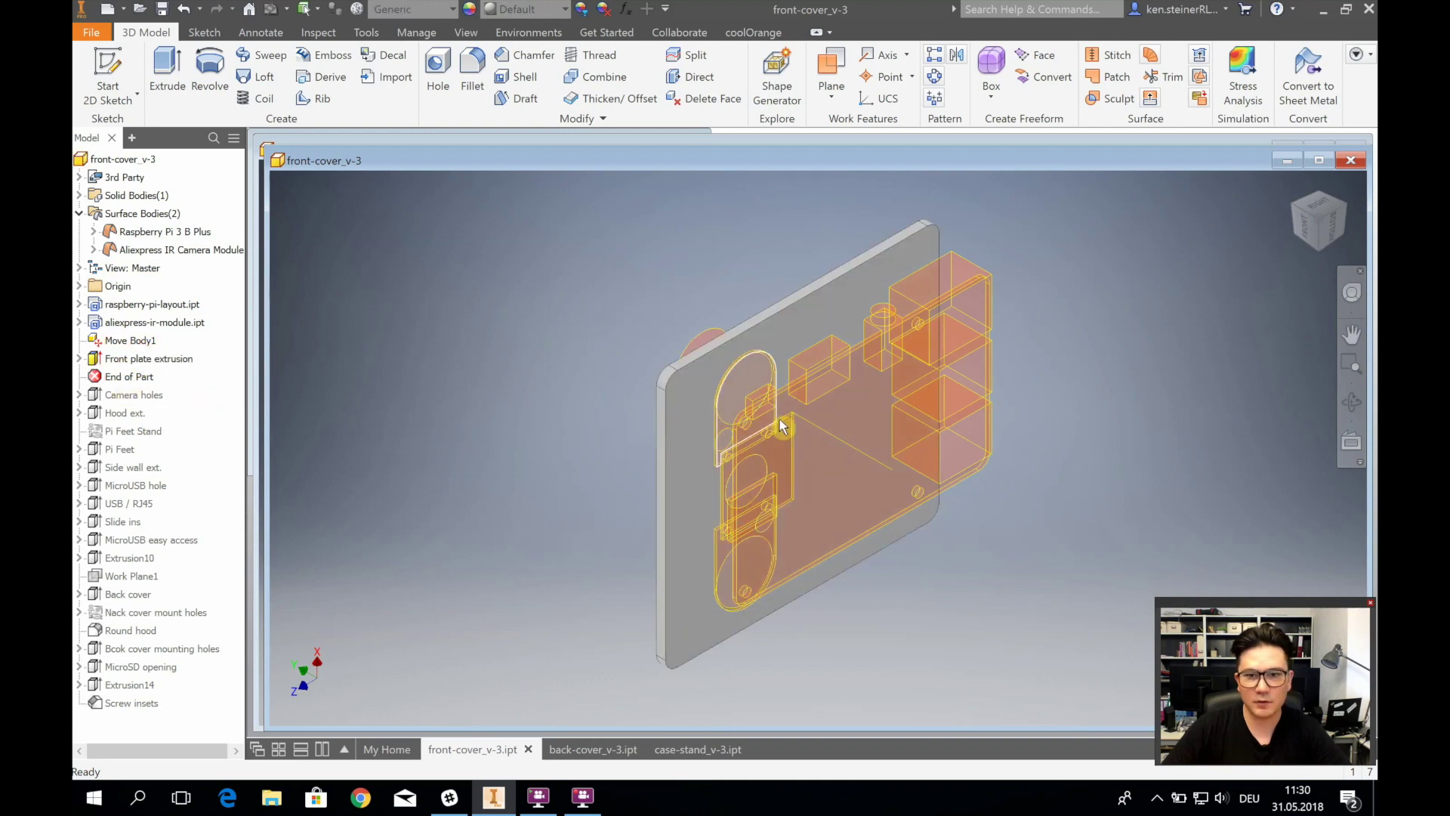
click(1326, 219)
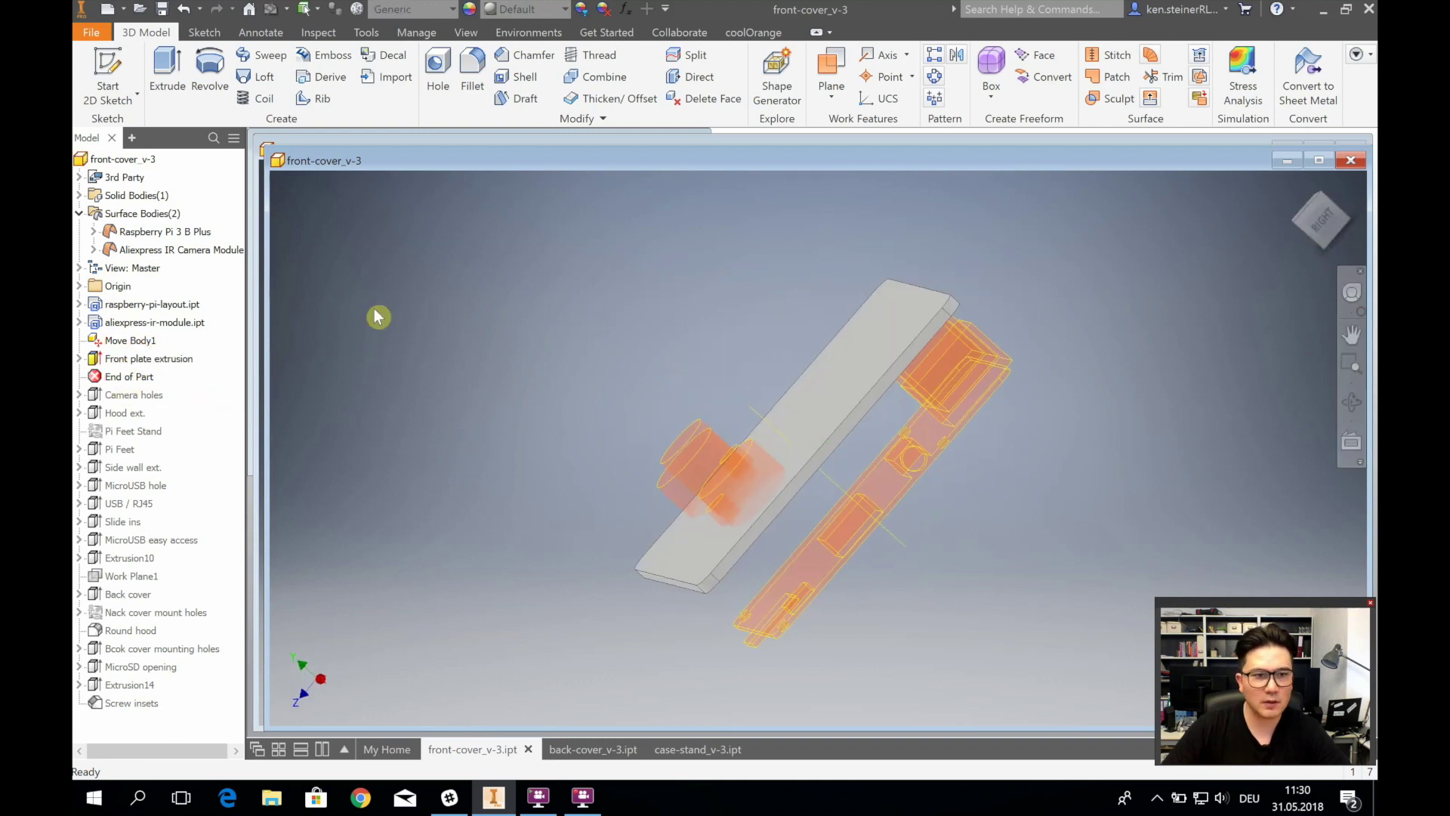
mouse_move(129, 376)
mouse_down()
mouse_move(130, 455)
mouse_move(157, 514)
mouse_up()
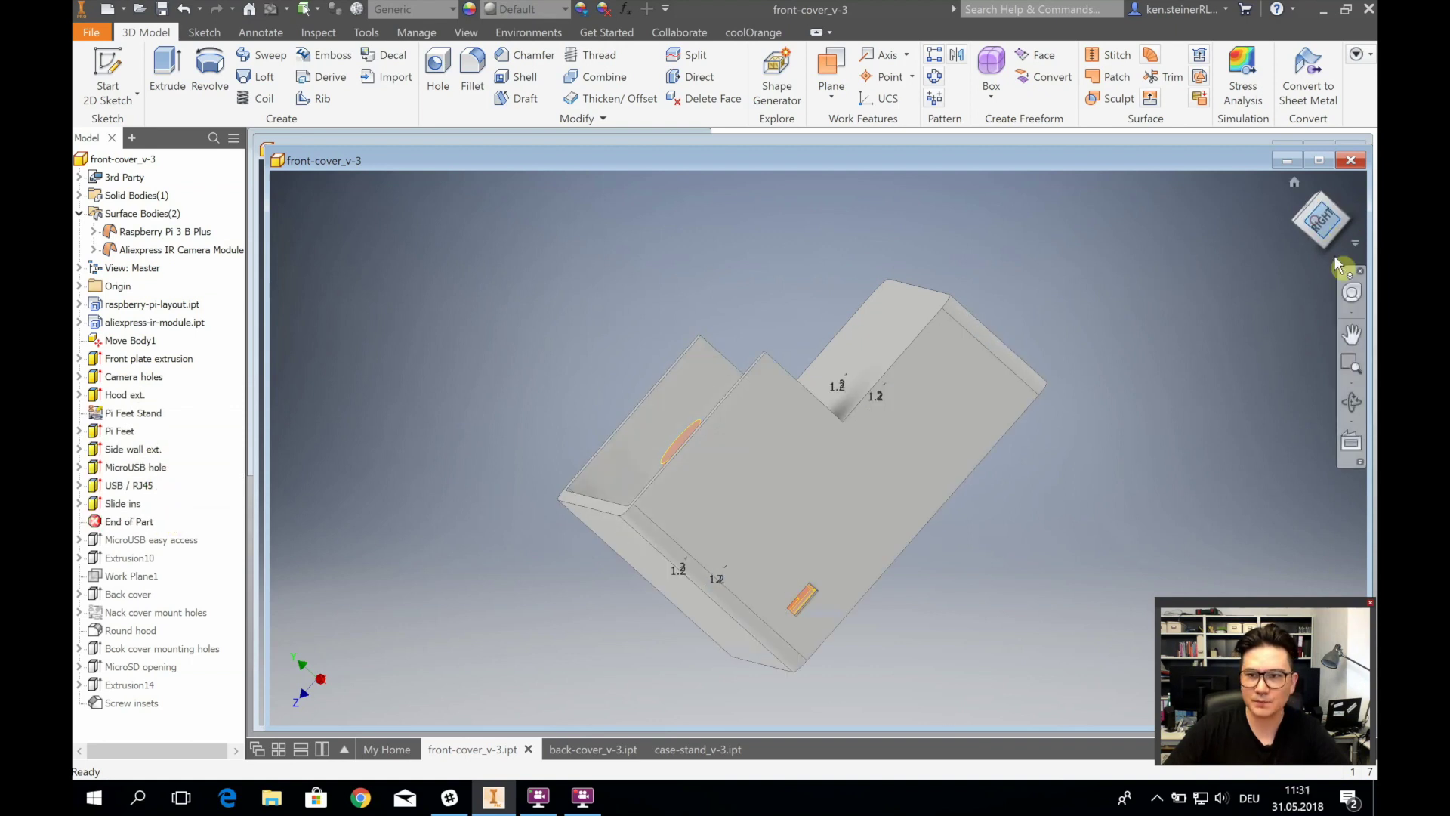
Roll forward through Slide ins and view the rebuilt enclosure from below and isometrically
click(1318, 221)
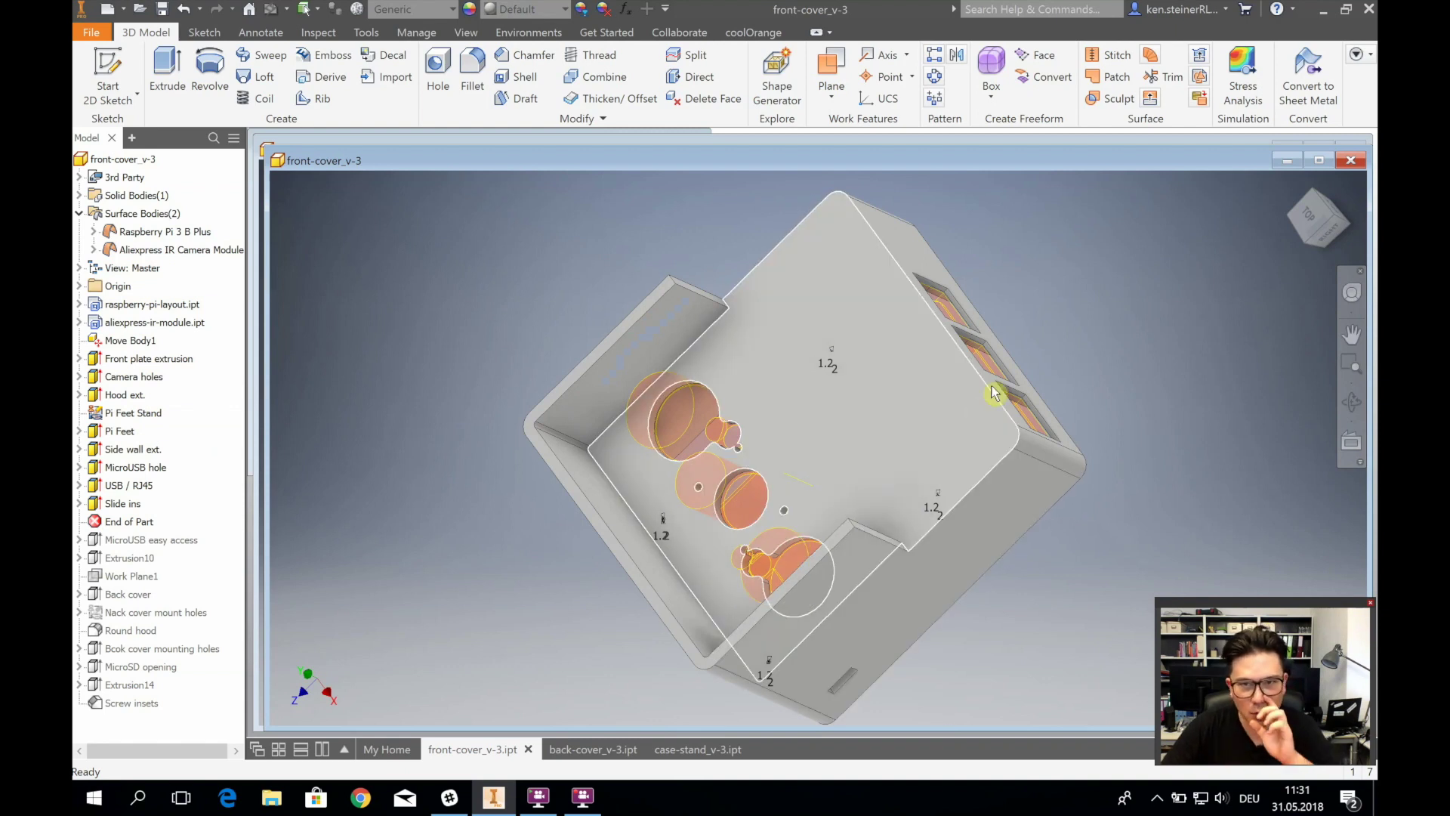
click(1307, 220)
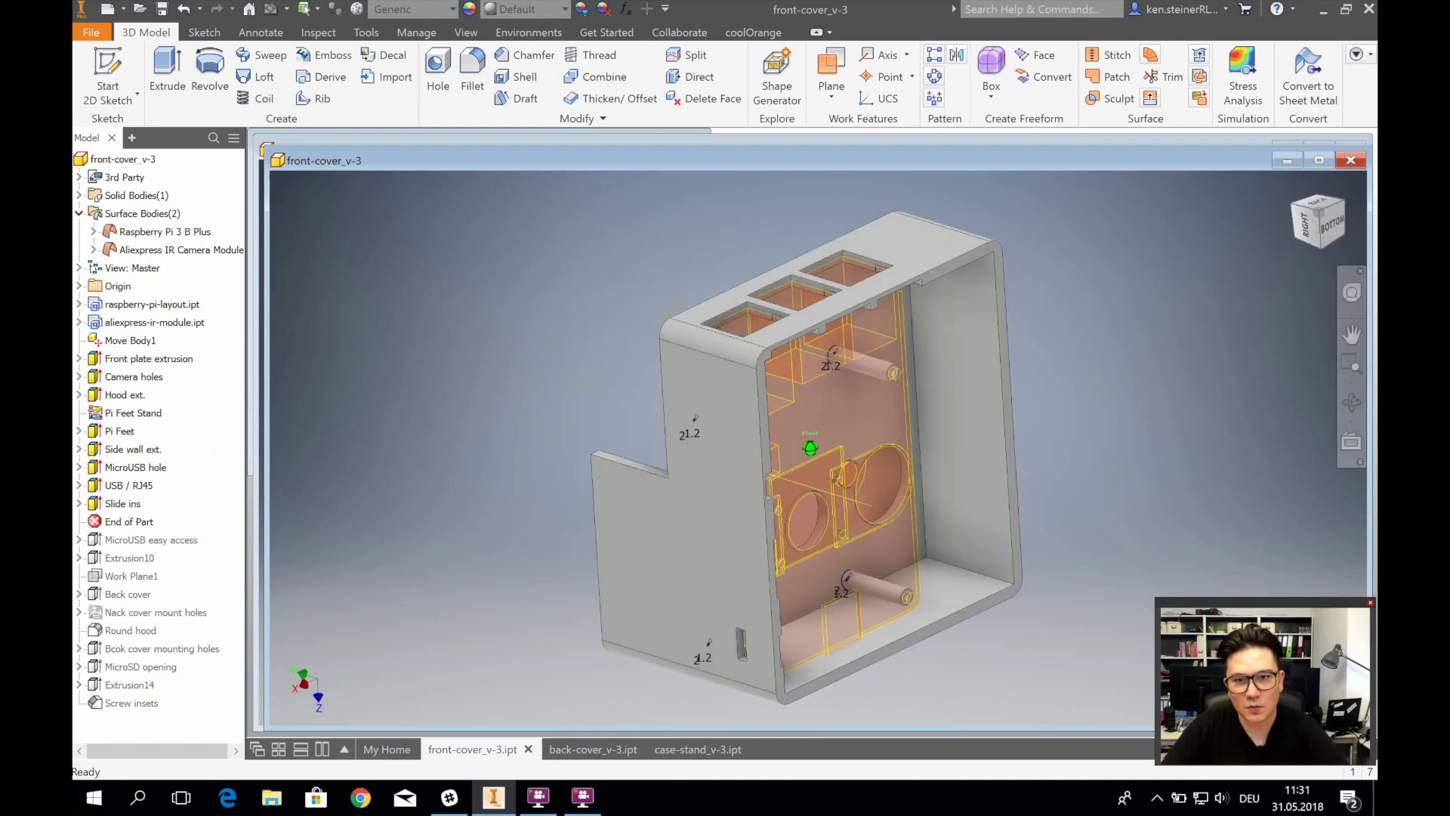
click(1337, 234)
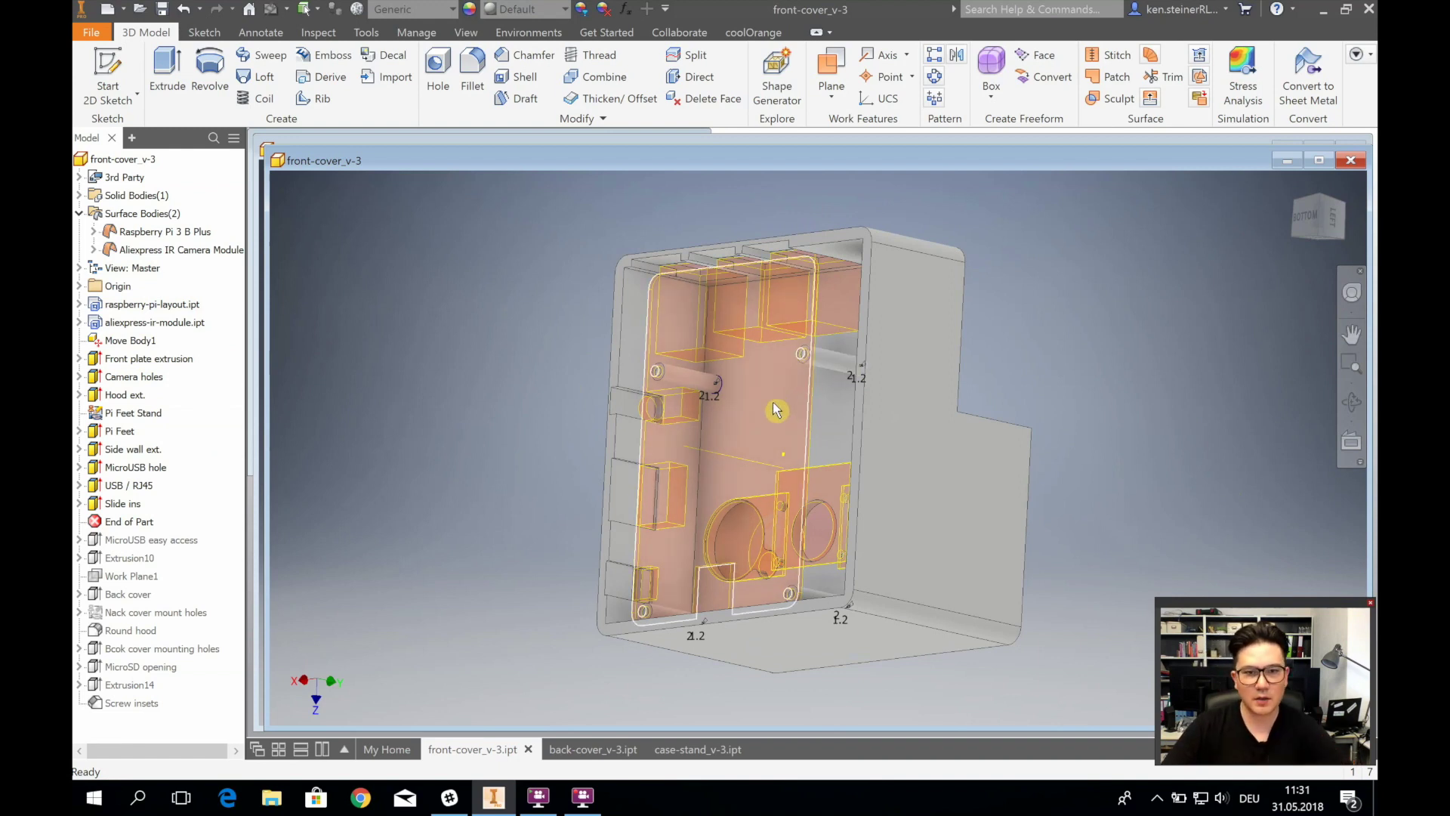
mouse_move(803, 437)
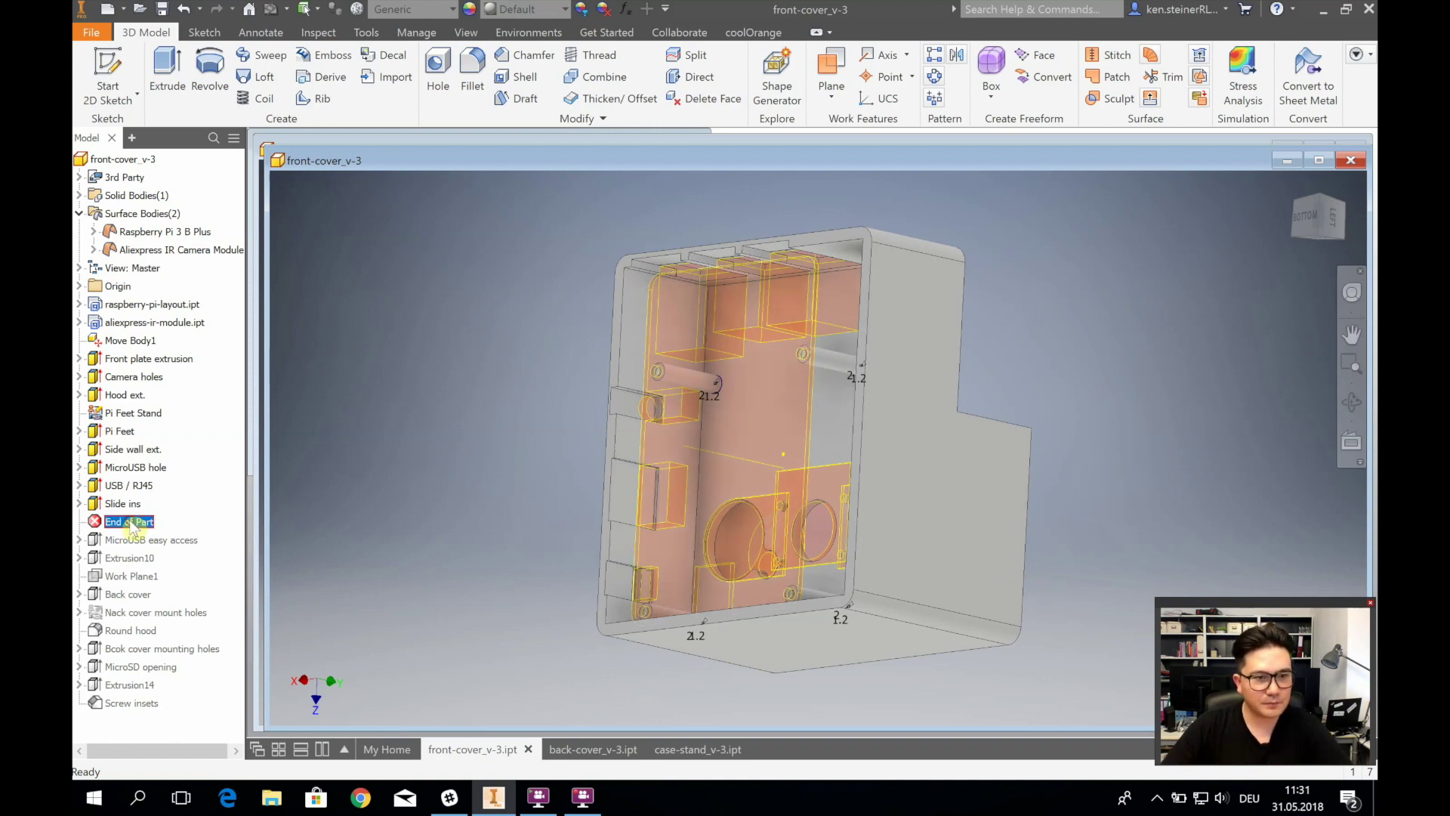
Roll forward past MicroUSB easy access to after Extrusion14, viewing the enclosure from below and a corner
drag(132, 527, 142, 550)
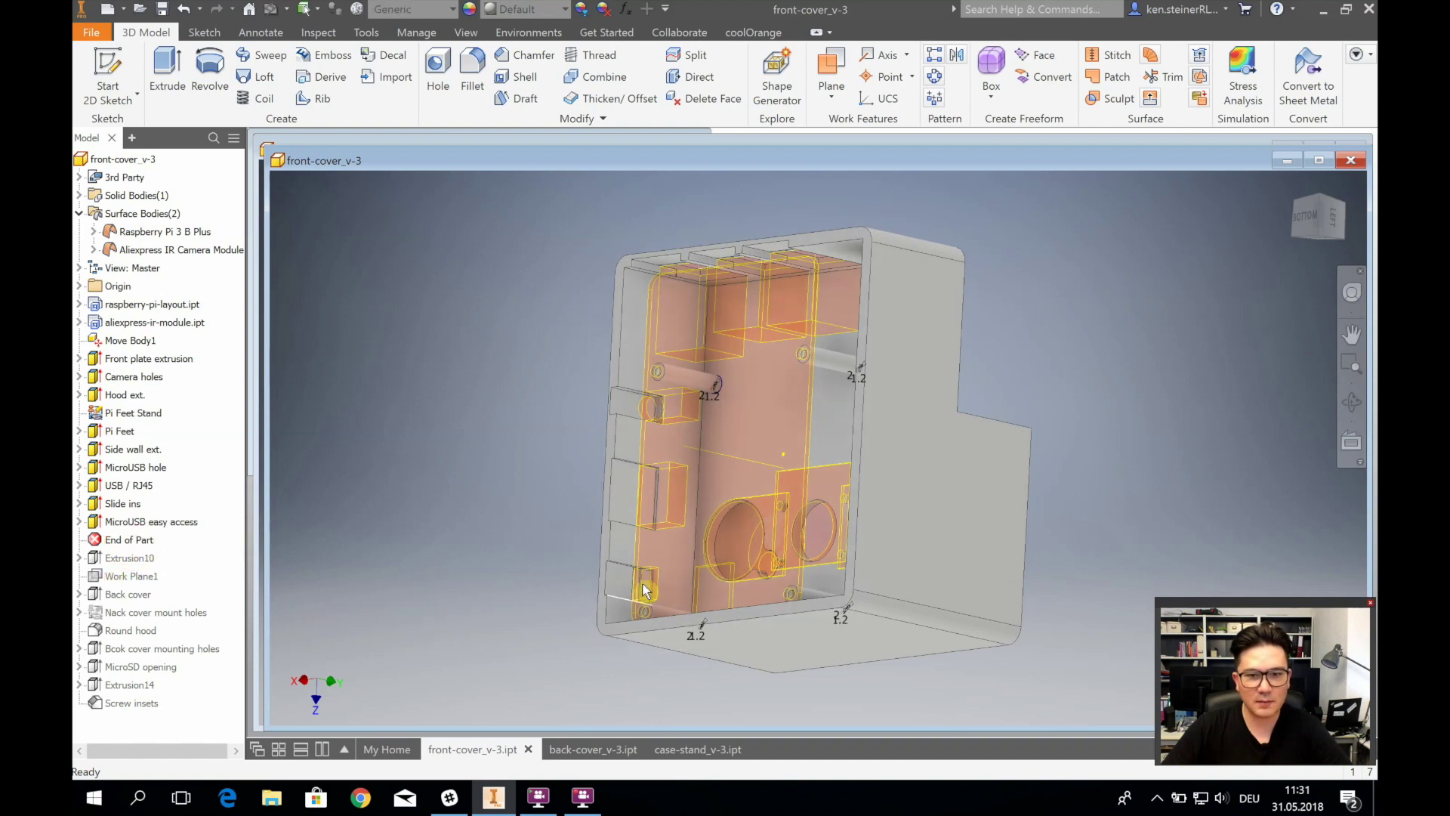
drag(123, 534, 153, 706)
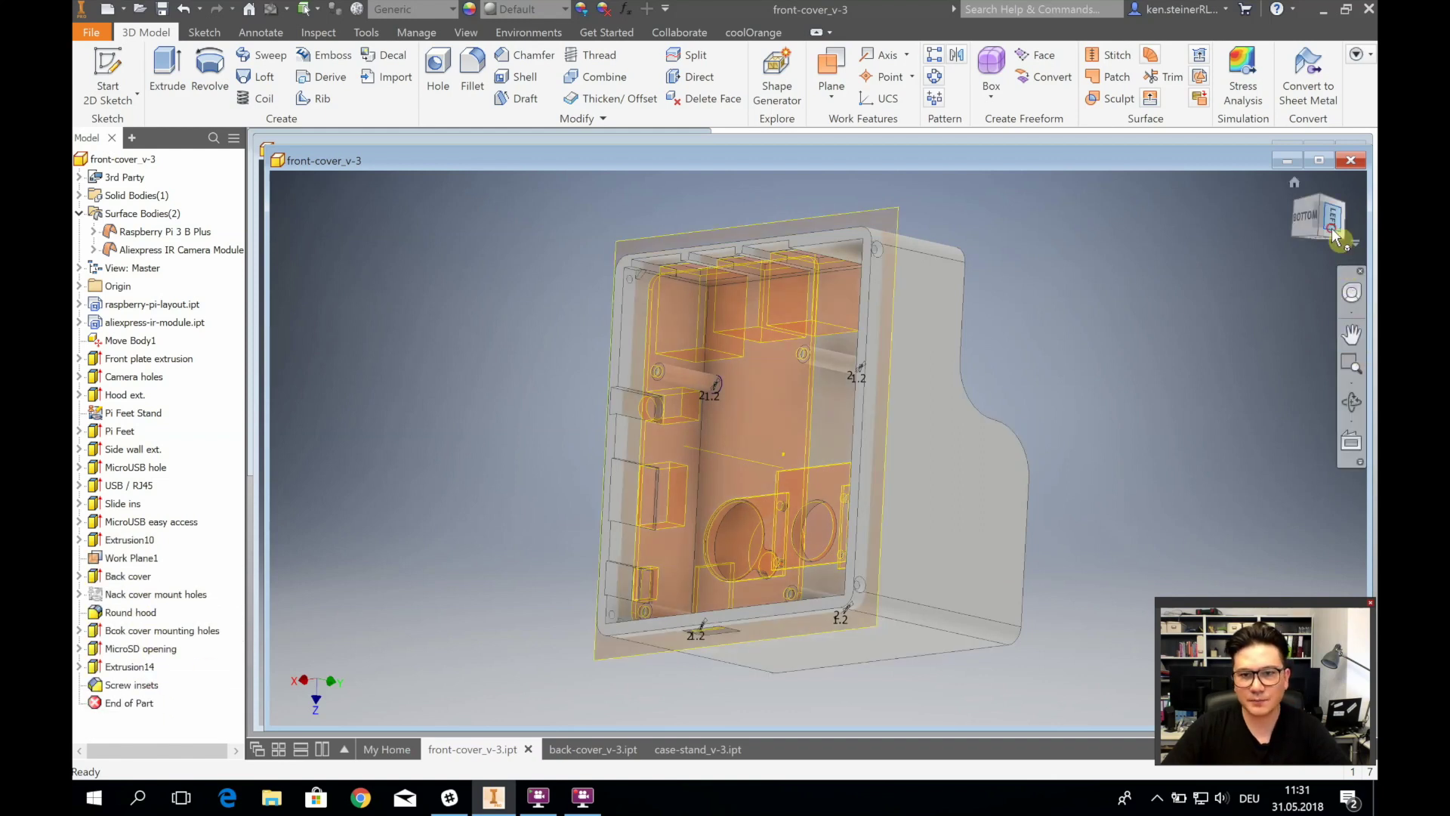
click(1305, 217)
click(1344, 243)
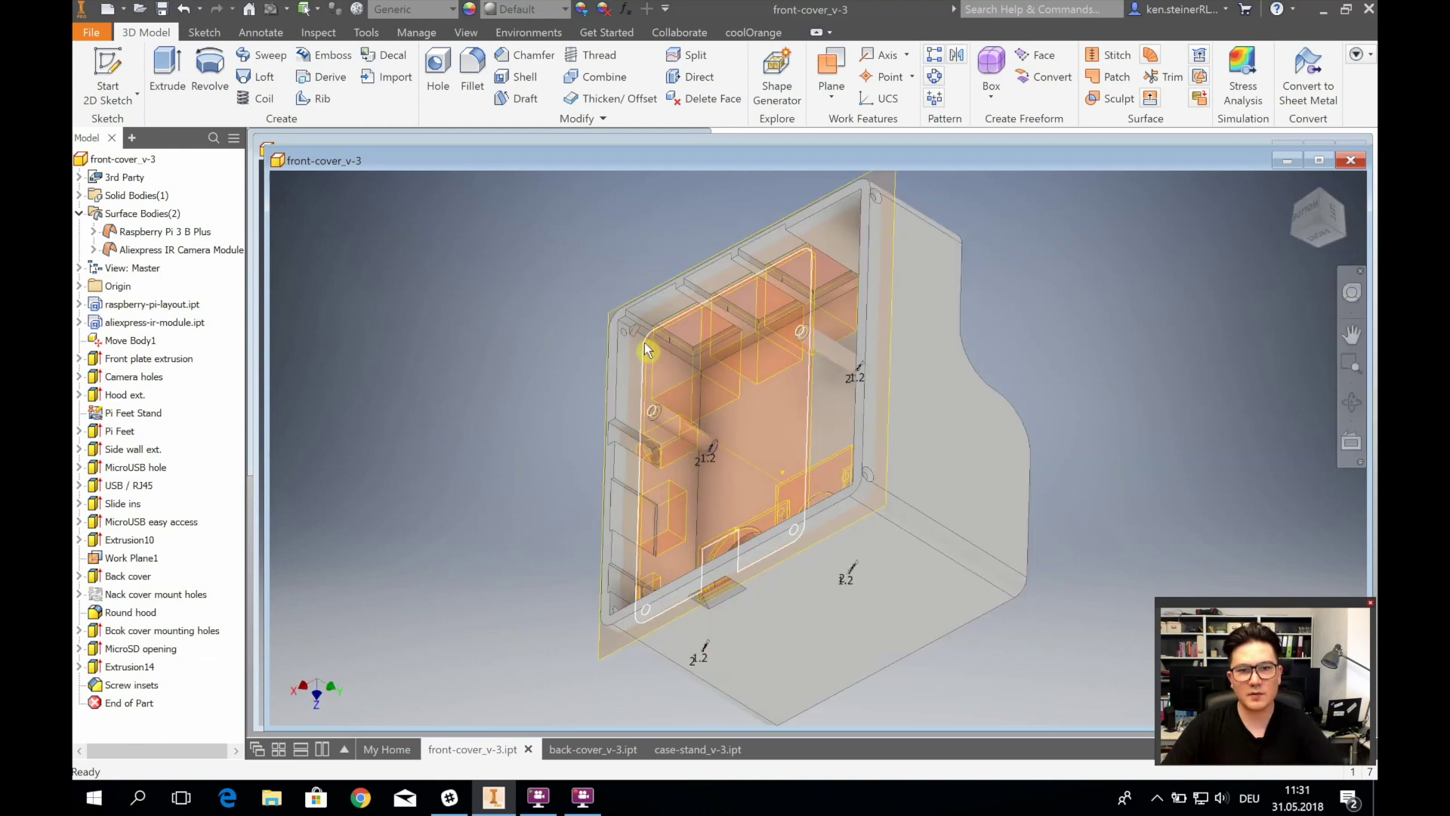
Zoom in on the front cover's inner ribs, screw posts and corners
scroll(635, 336, up, 5)
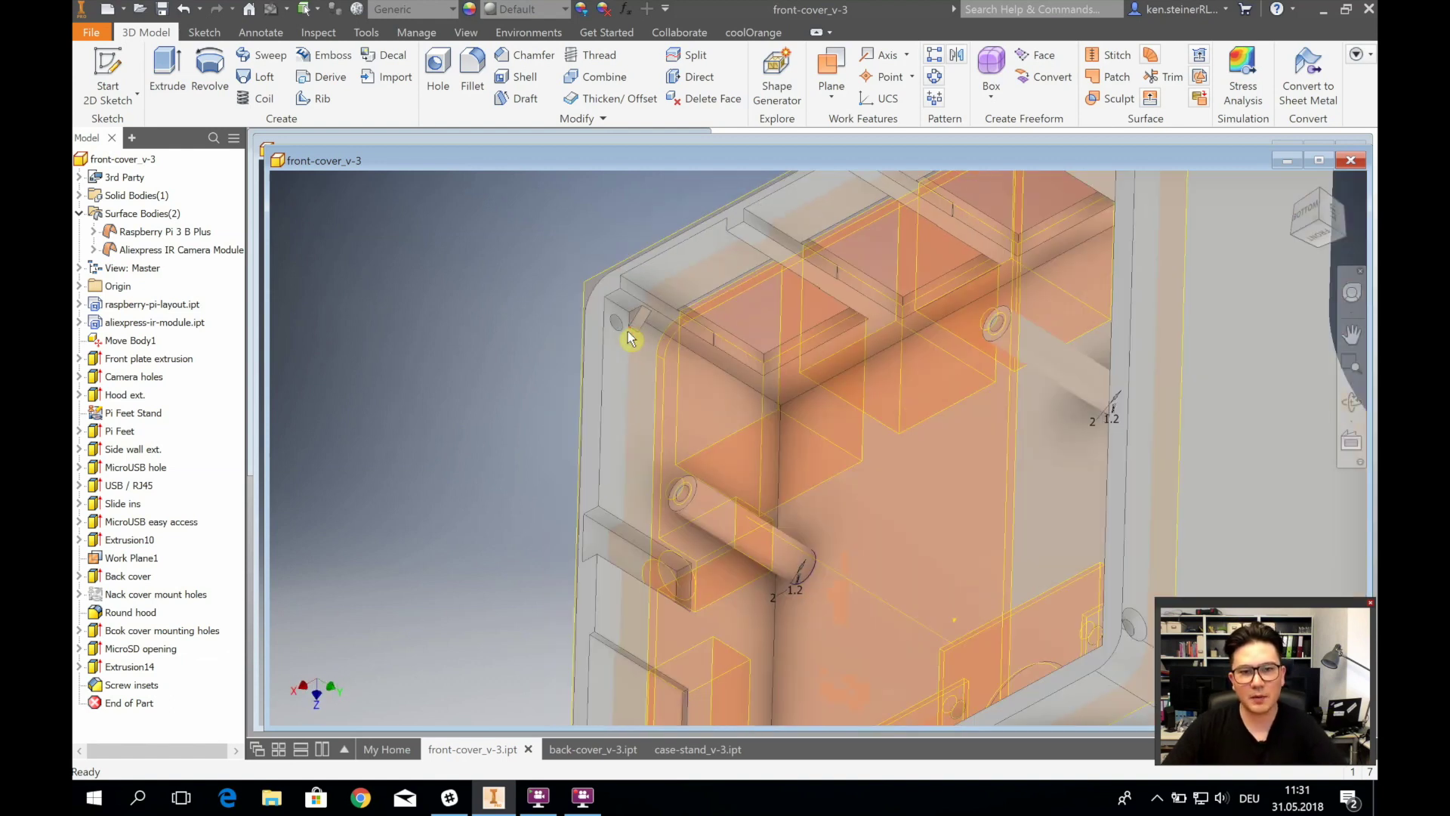
scroll(639, 332, up, 4)
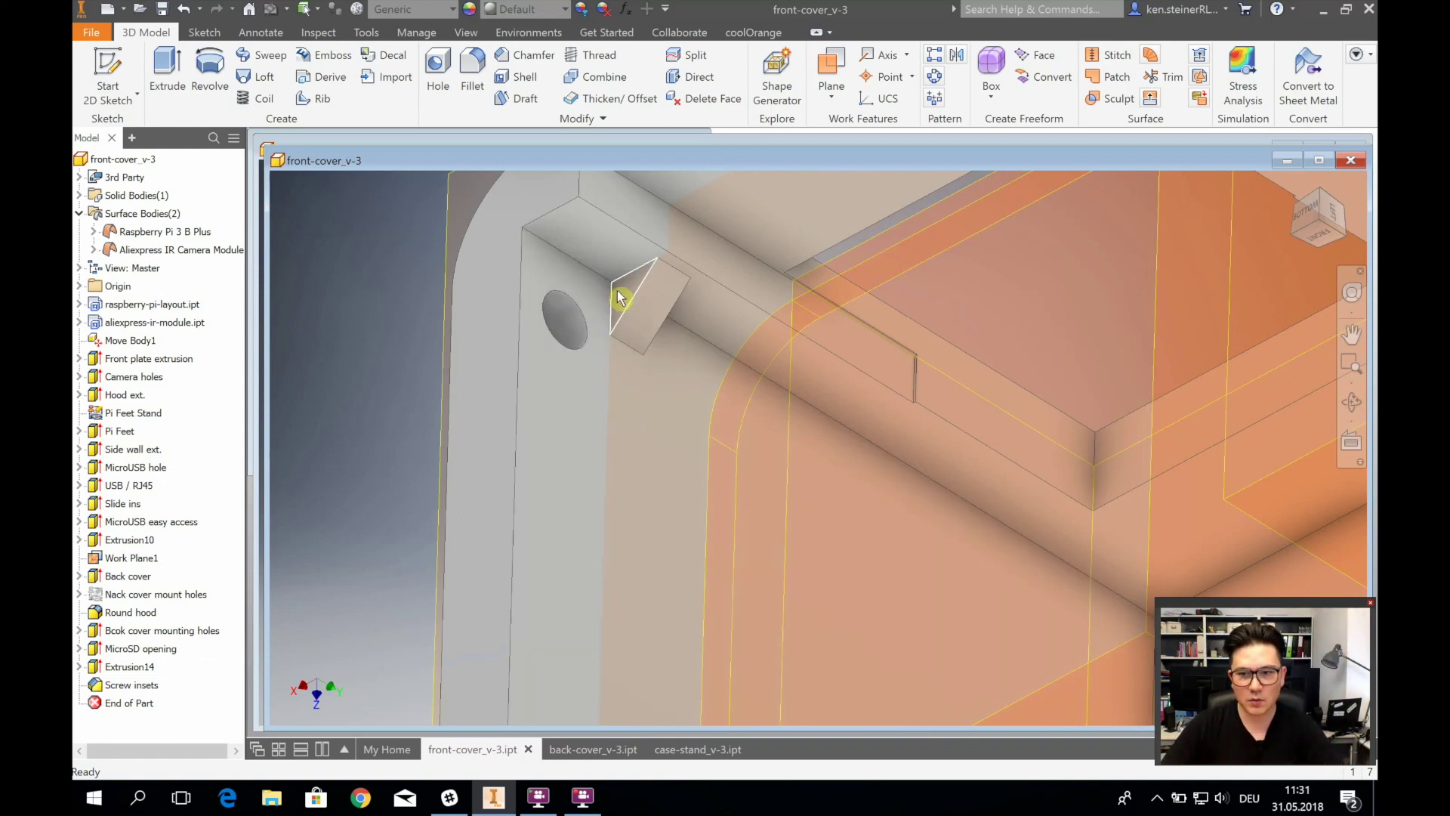
mouse_move(648, 326)
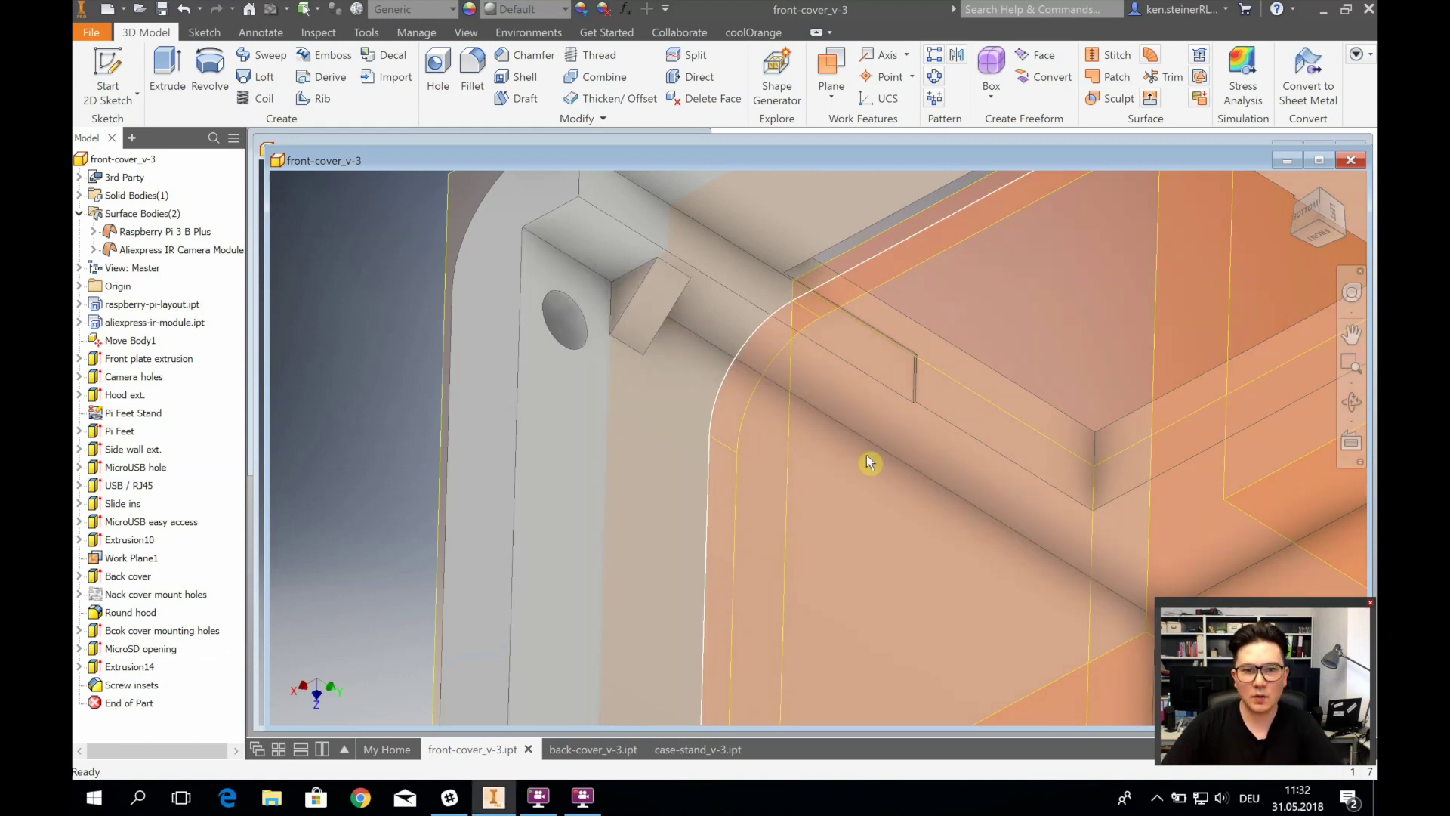
scroll(871, 462, down, 5)
scroll(1163, 333, up, 5)
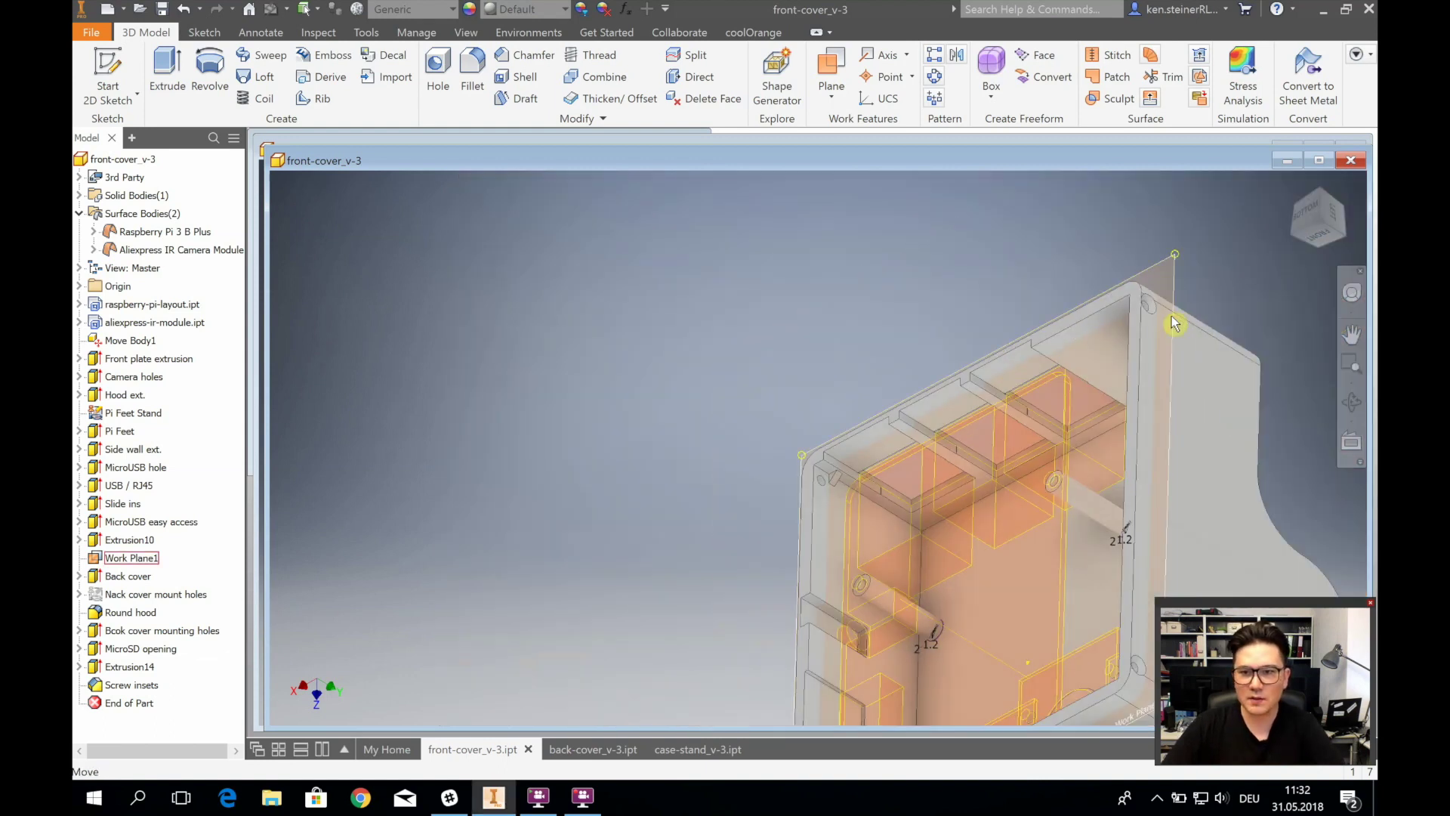
scroll(1175, 323, up, 2)
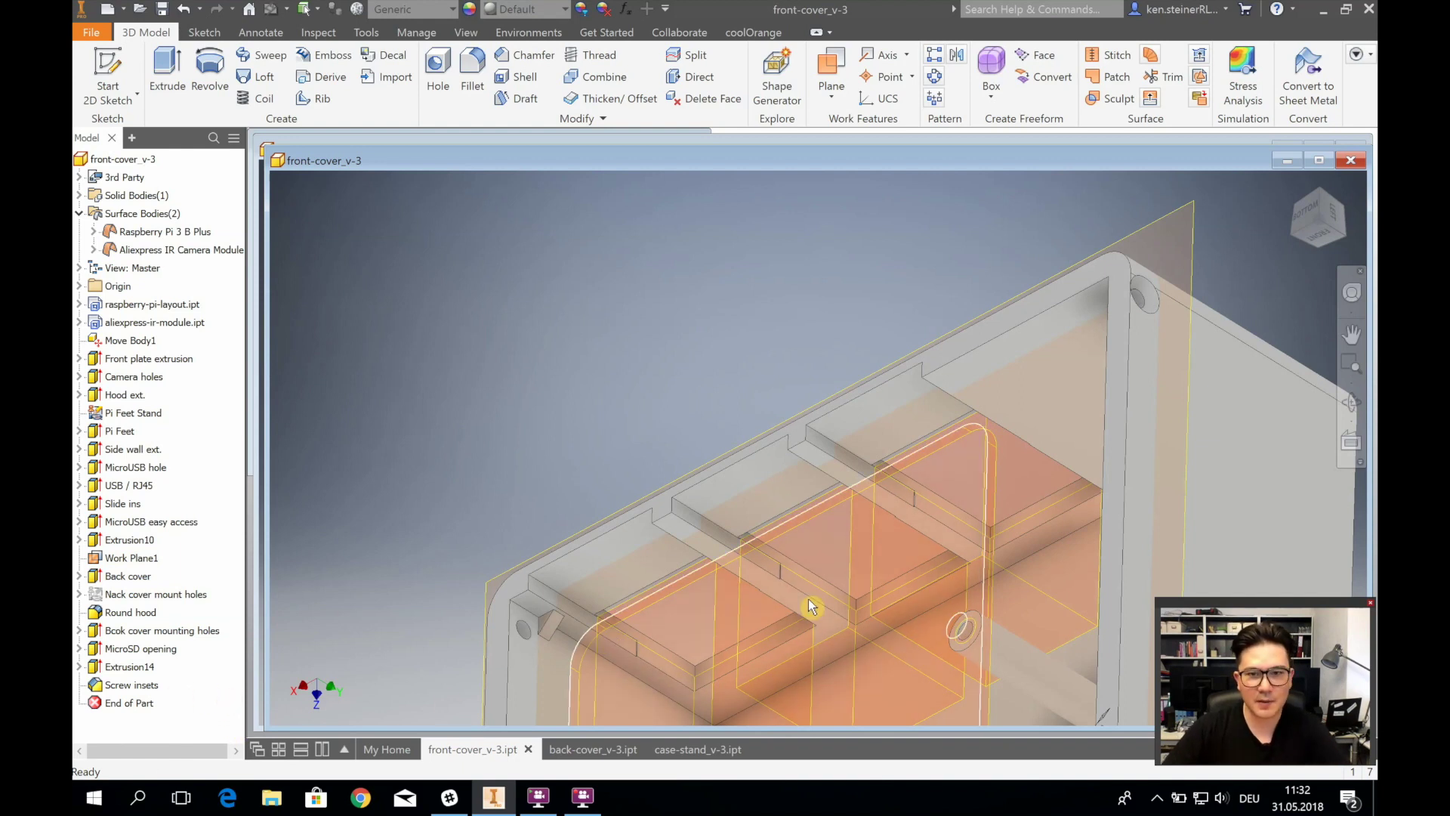
scroll(826, 611, down, 5)
scroll(828, 605, up, 3)
scroll(828, 605, down, 3)
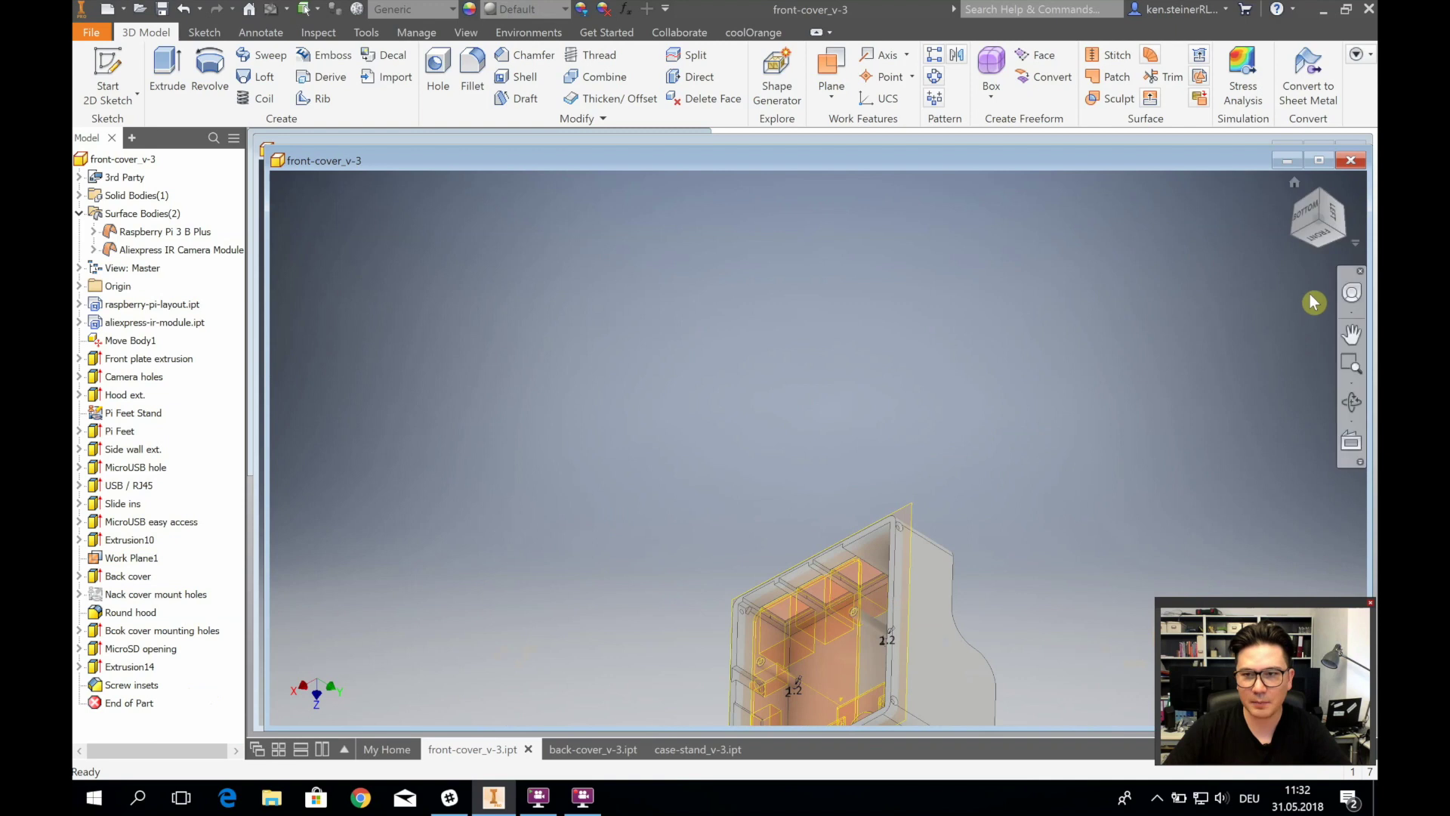
Tumble the enclosure to a tilted side view, pan it up-left, then bring up back-cover_v-3.ipt
drag(1330, 245, 1296, 294)
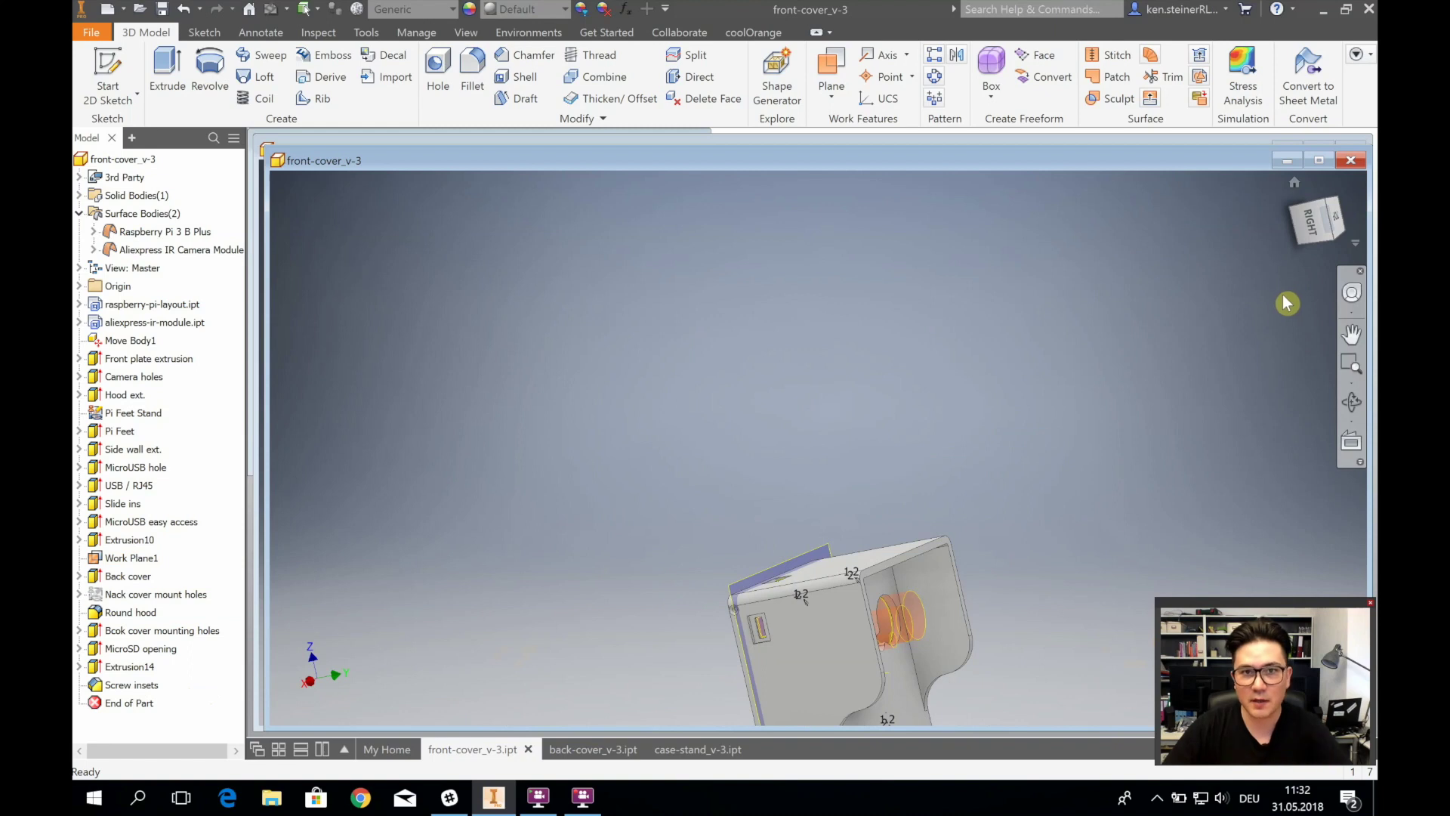
click(1352, 334)
drag(1131, 540, 1068, 356)
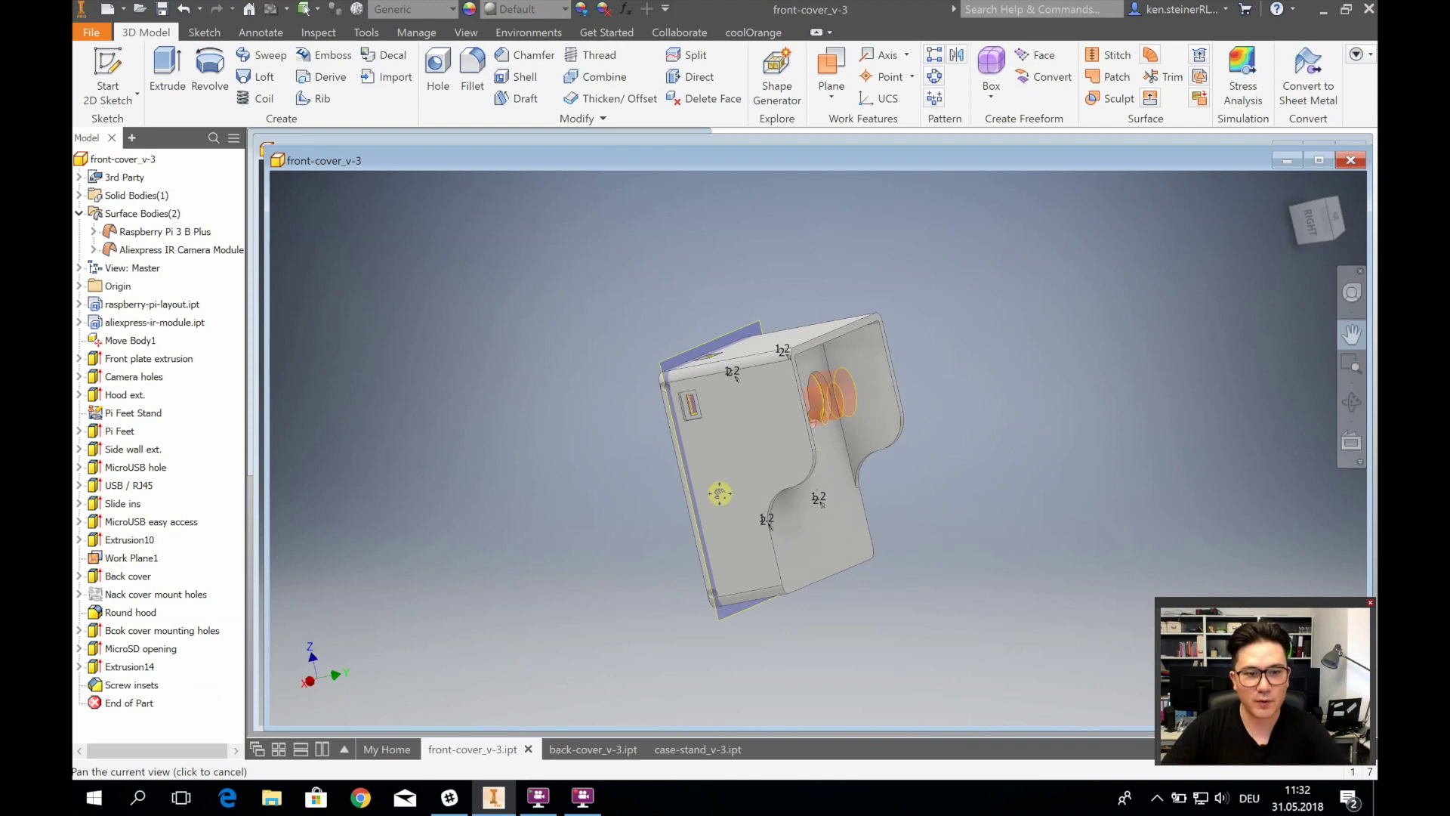
click(608, 748)
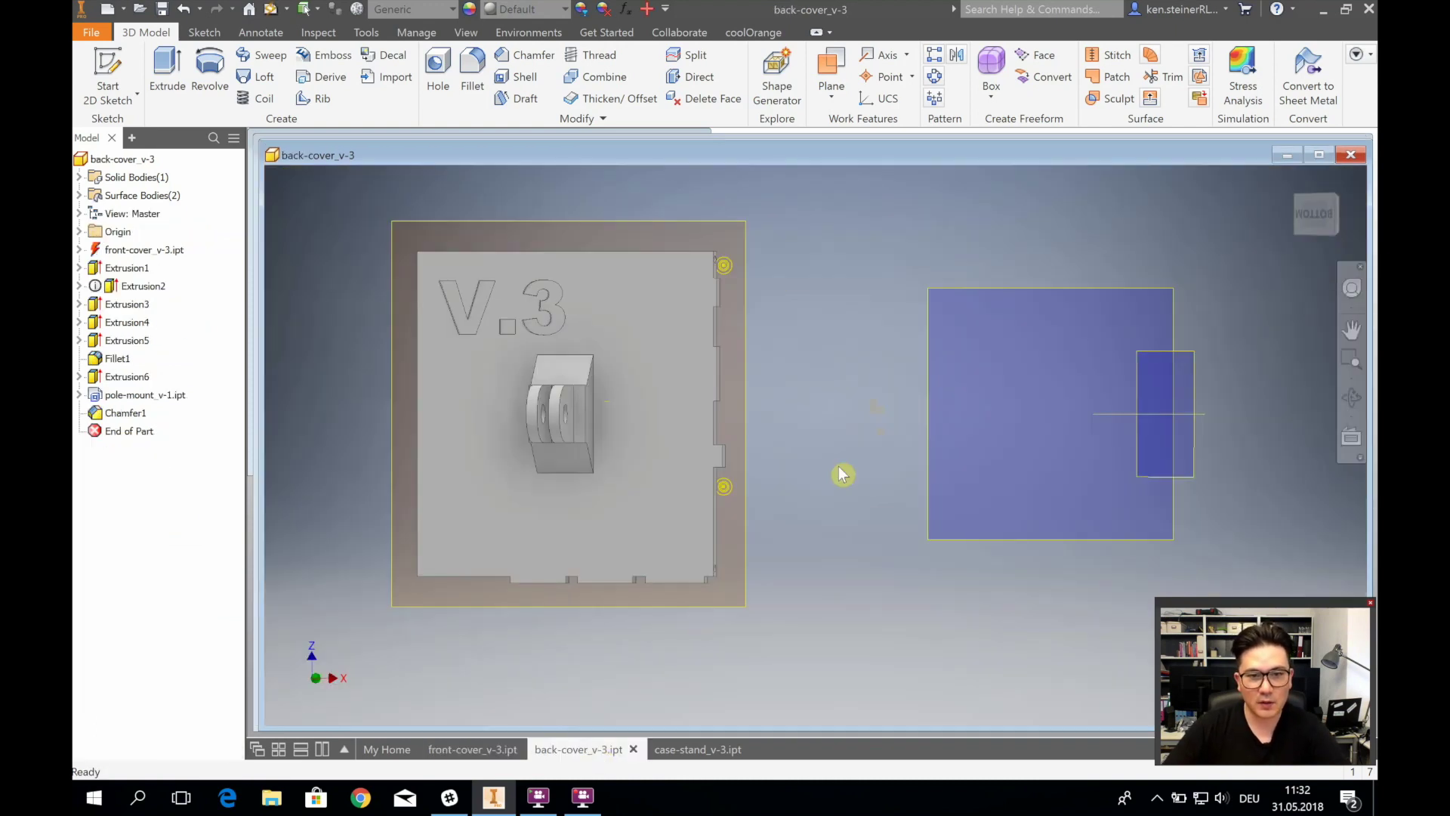
View the back cover from the bottom, turn it a quarter turn, and centre the V.3 plate and mount
click(1333, 227)
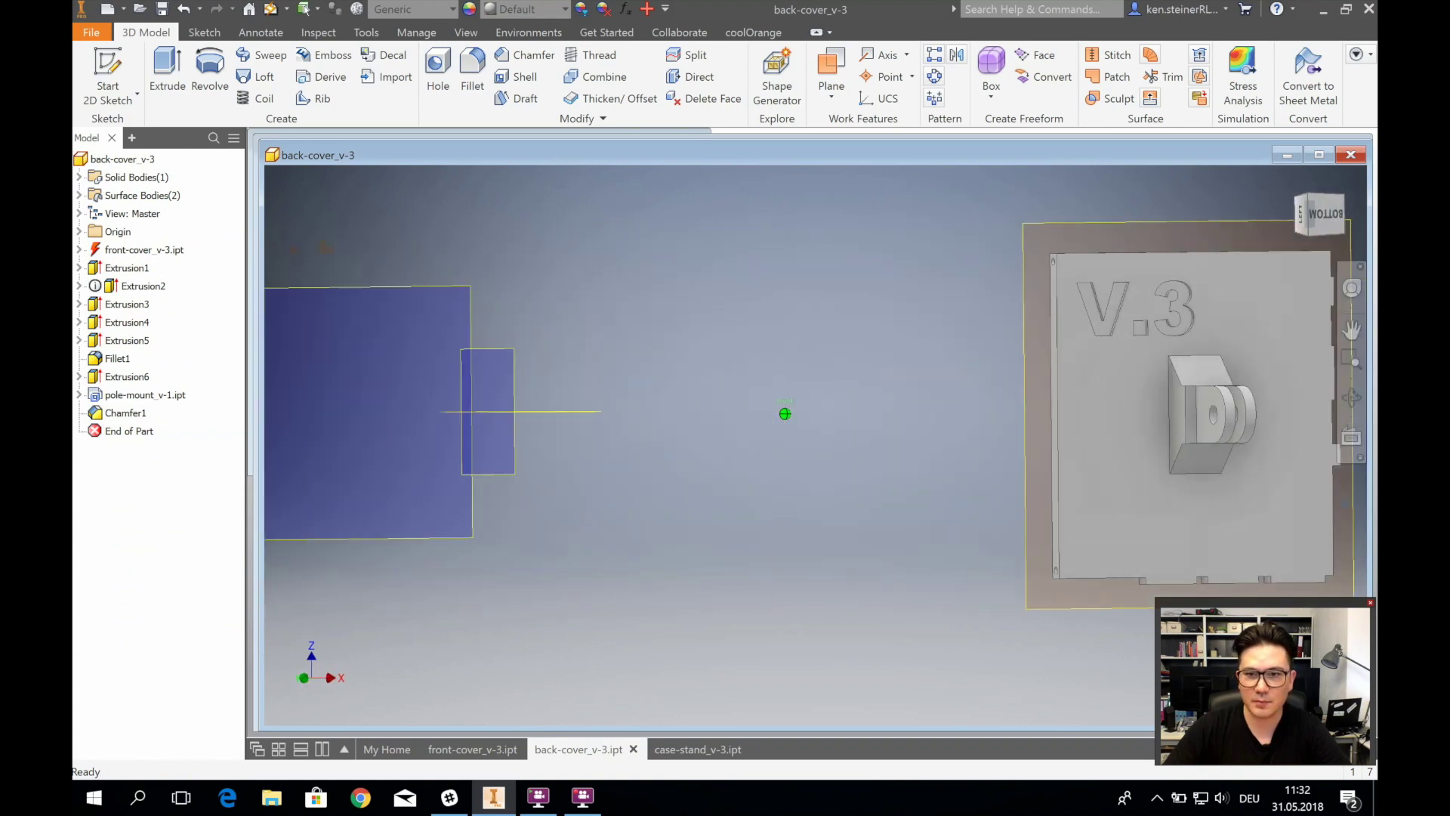
click(1363, 332)
drag(726, 410, 1067, 423)
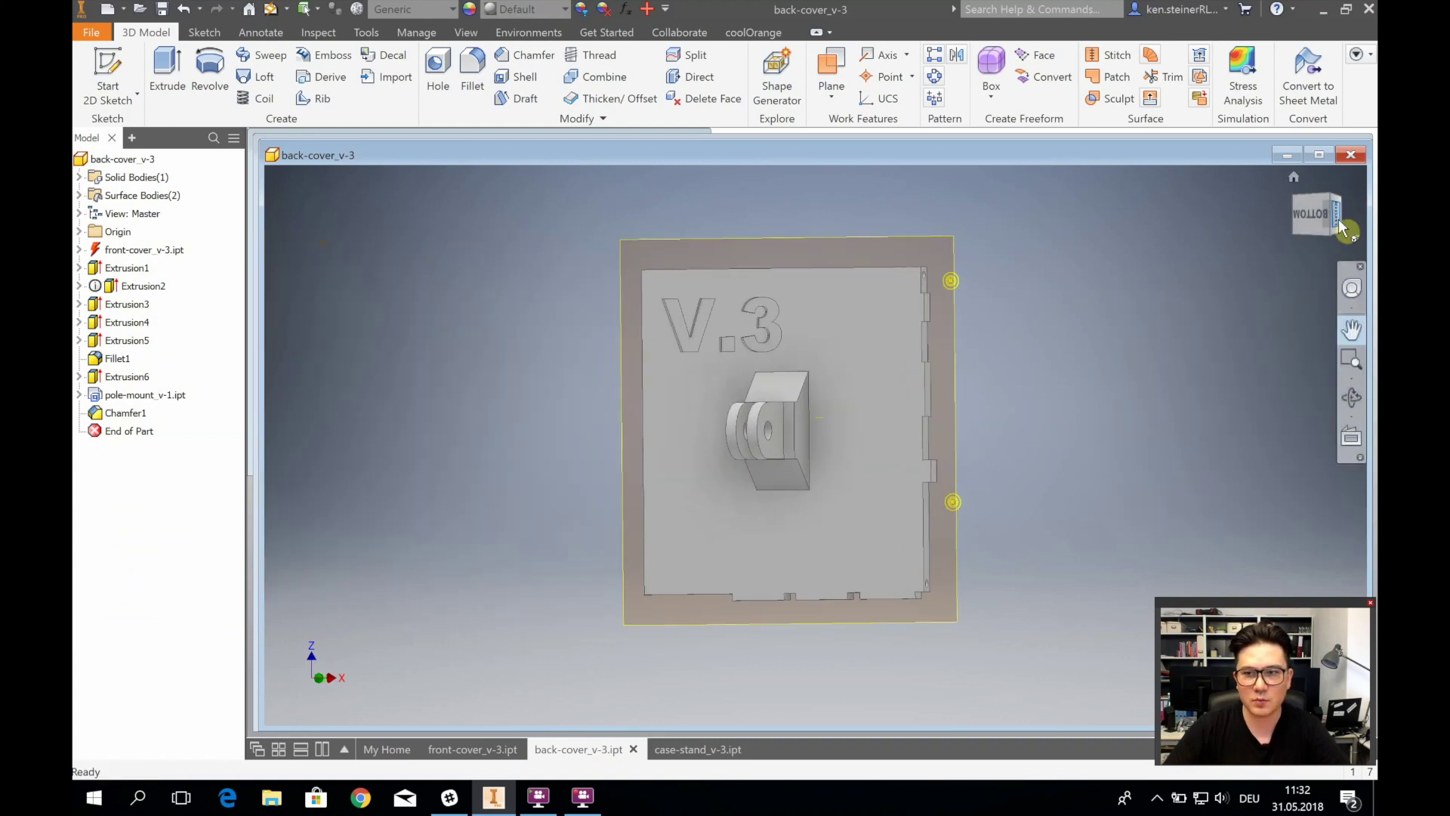
click(1344, 227)
drag(740, 454, 984, 438)
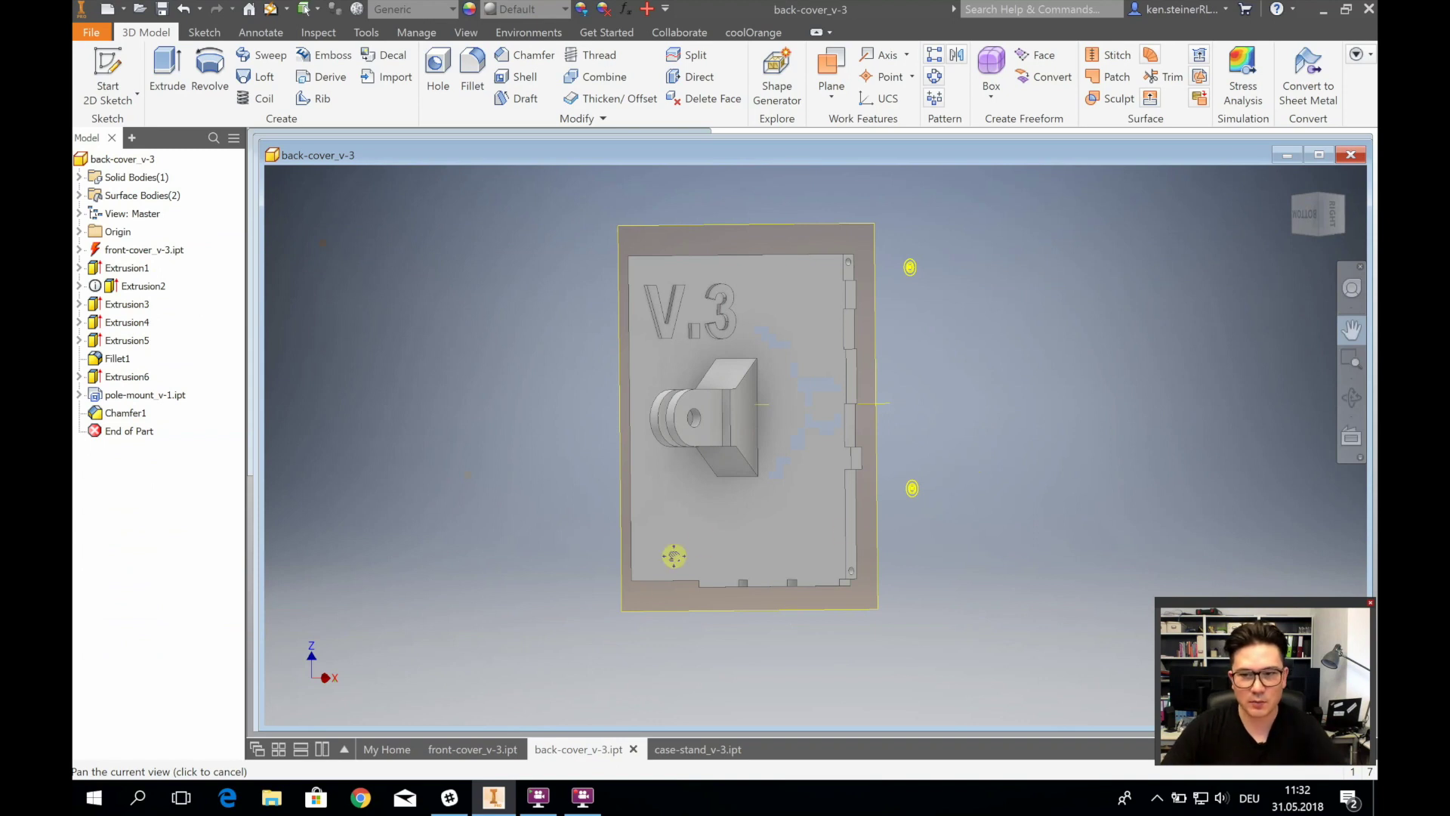
Open case-stand_v-3.ipt and orbit the stand to a rear side view
click(696, 749)
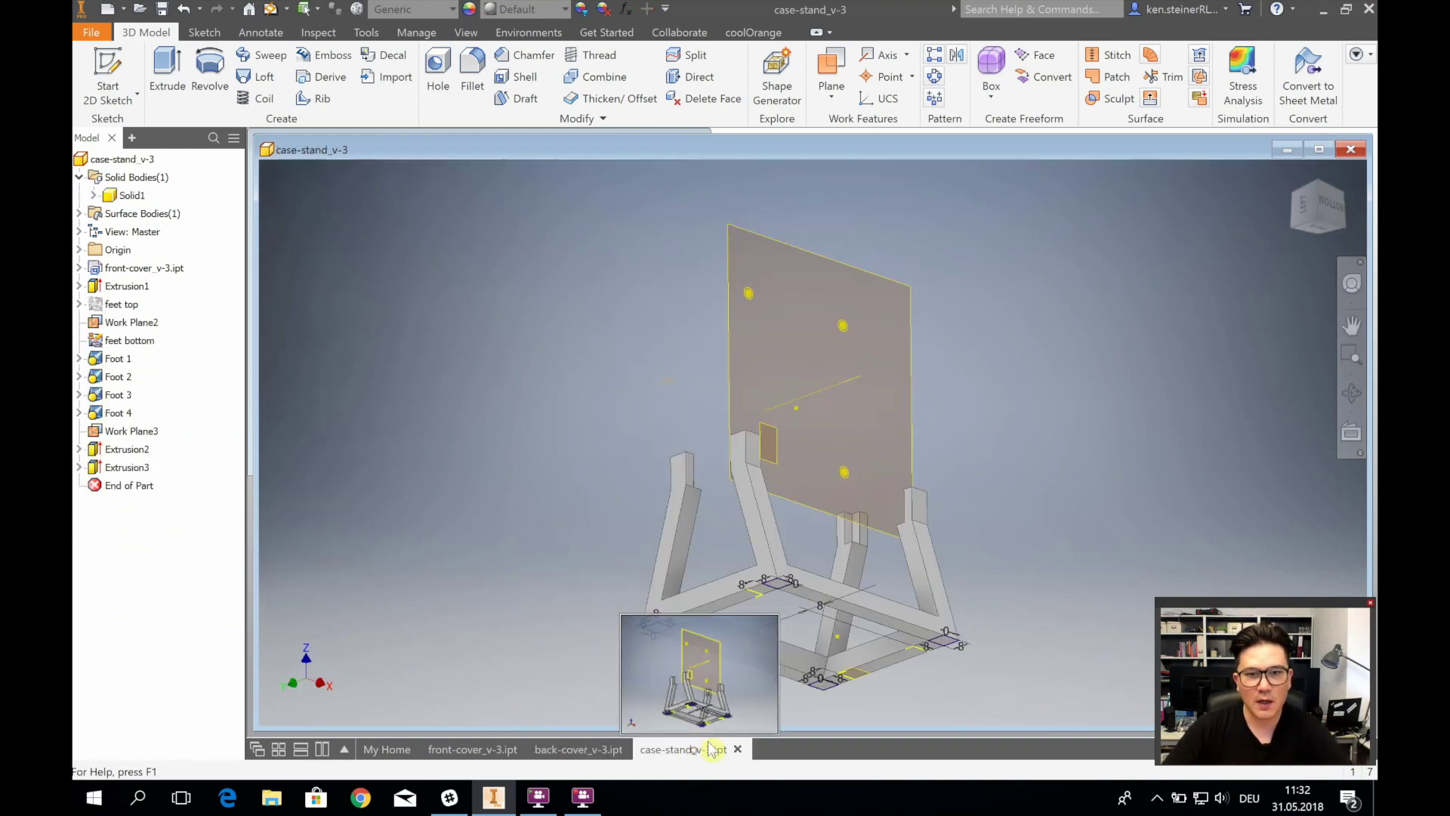
click(1313, 223)
drag(1313, 223, 1340, 216)
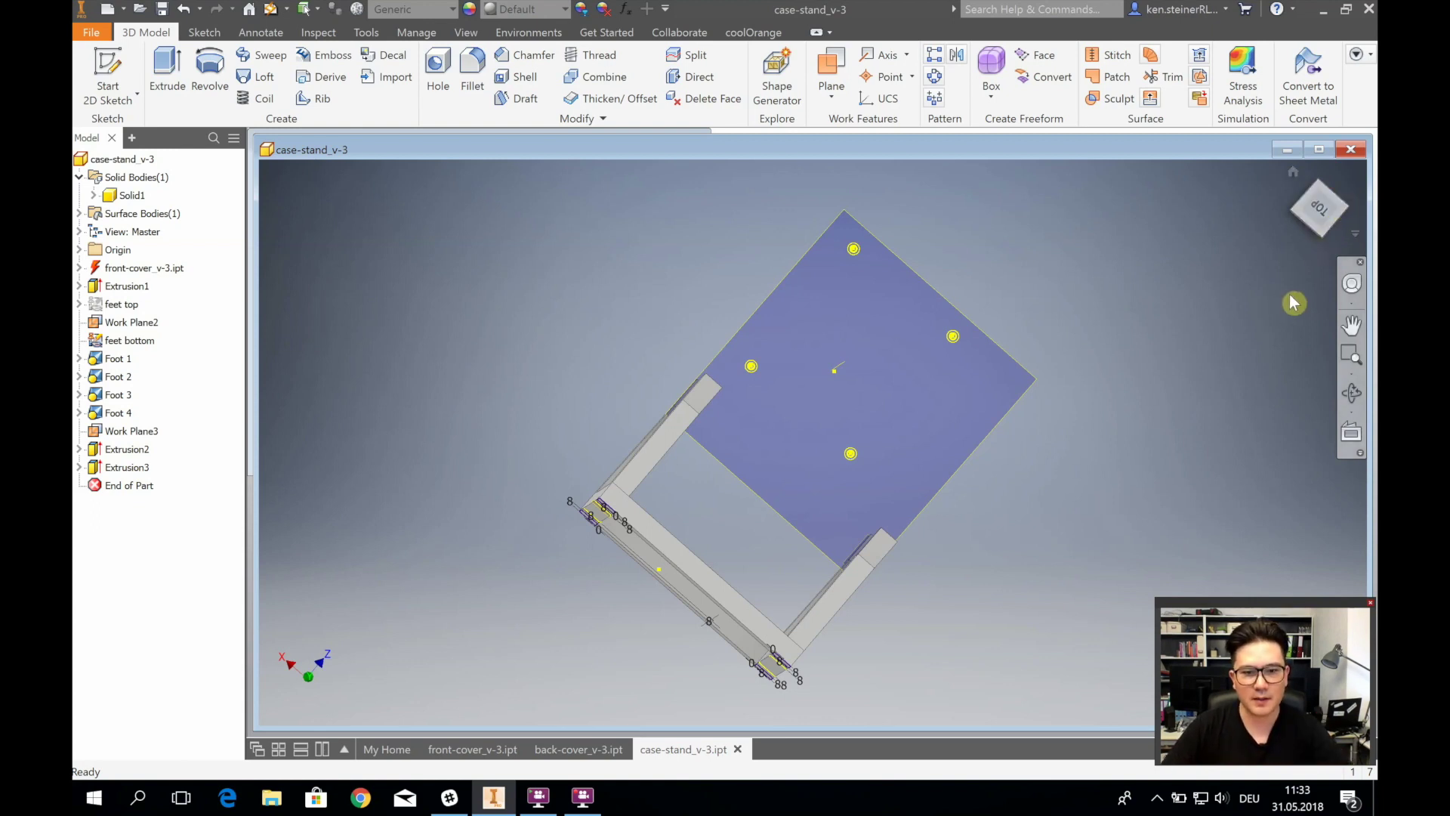
Flip through the open part tabs and settle on front-cover_v-3.ipt
click(485, 748)
click(698, 748)
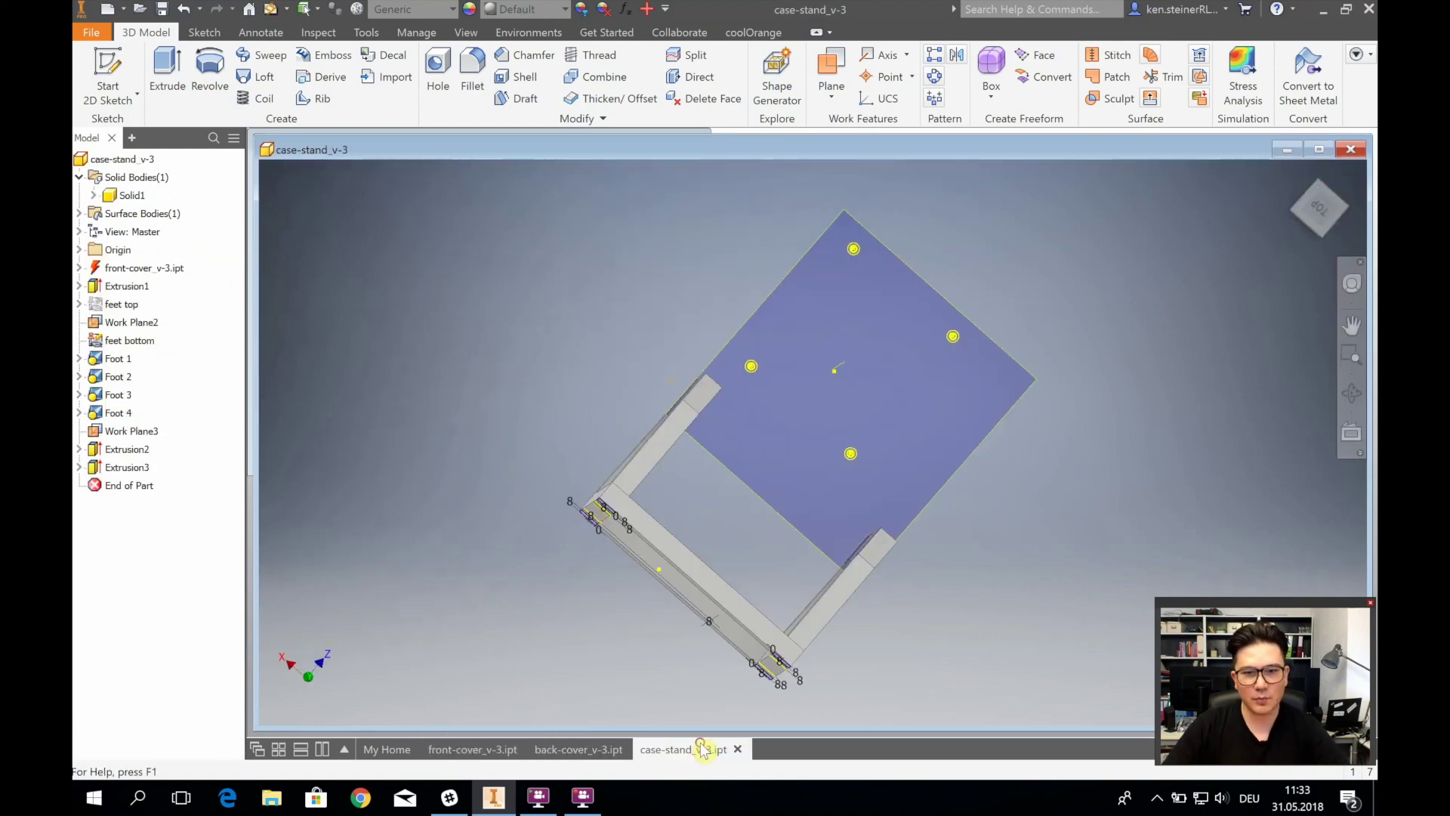
click(593, 750)
click(513, 750)
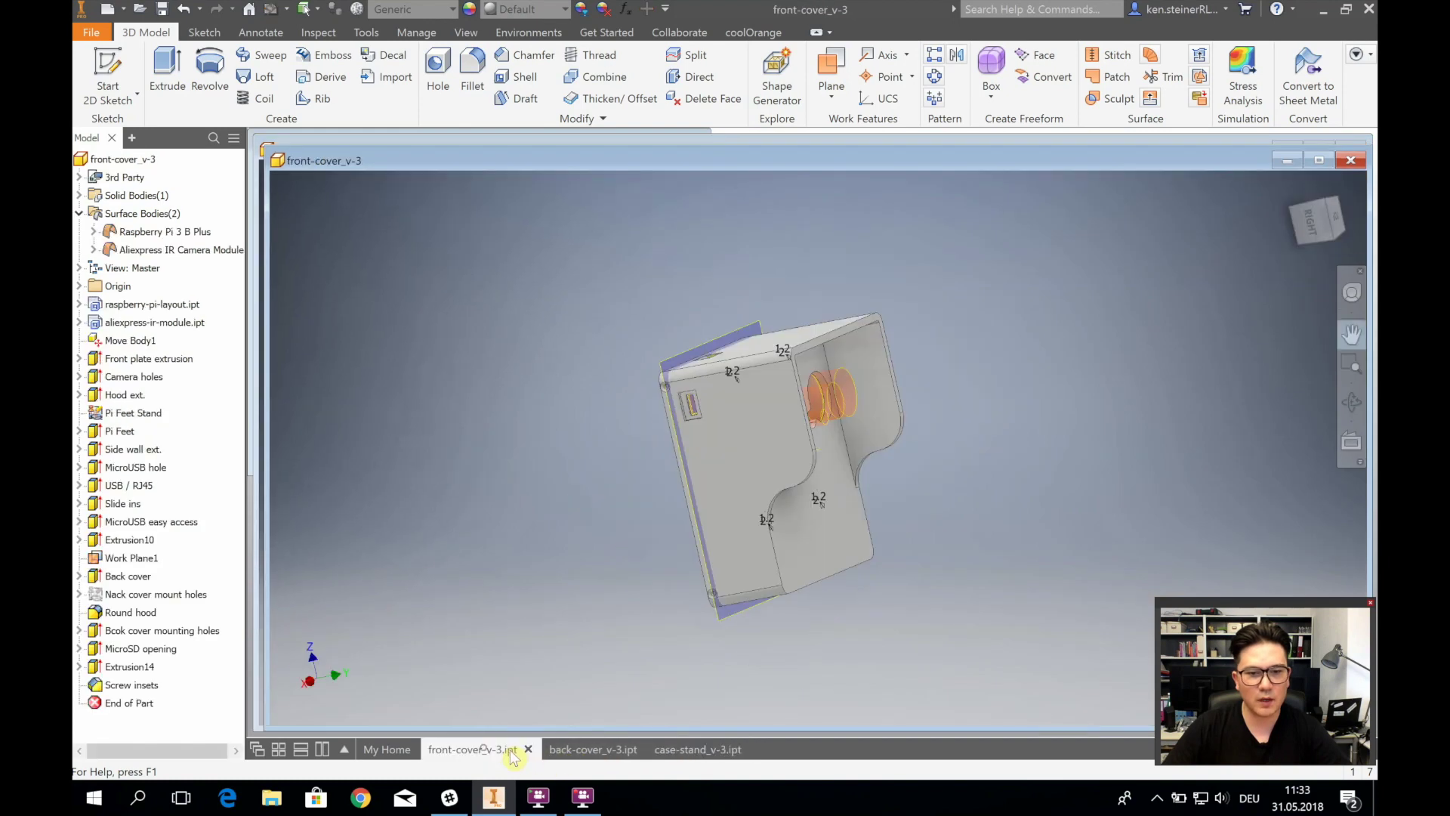
key(F2)
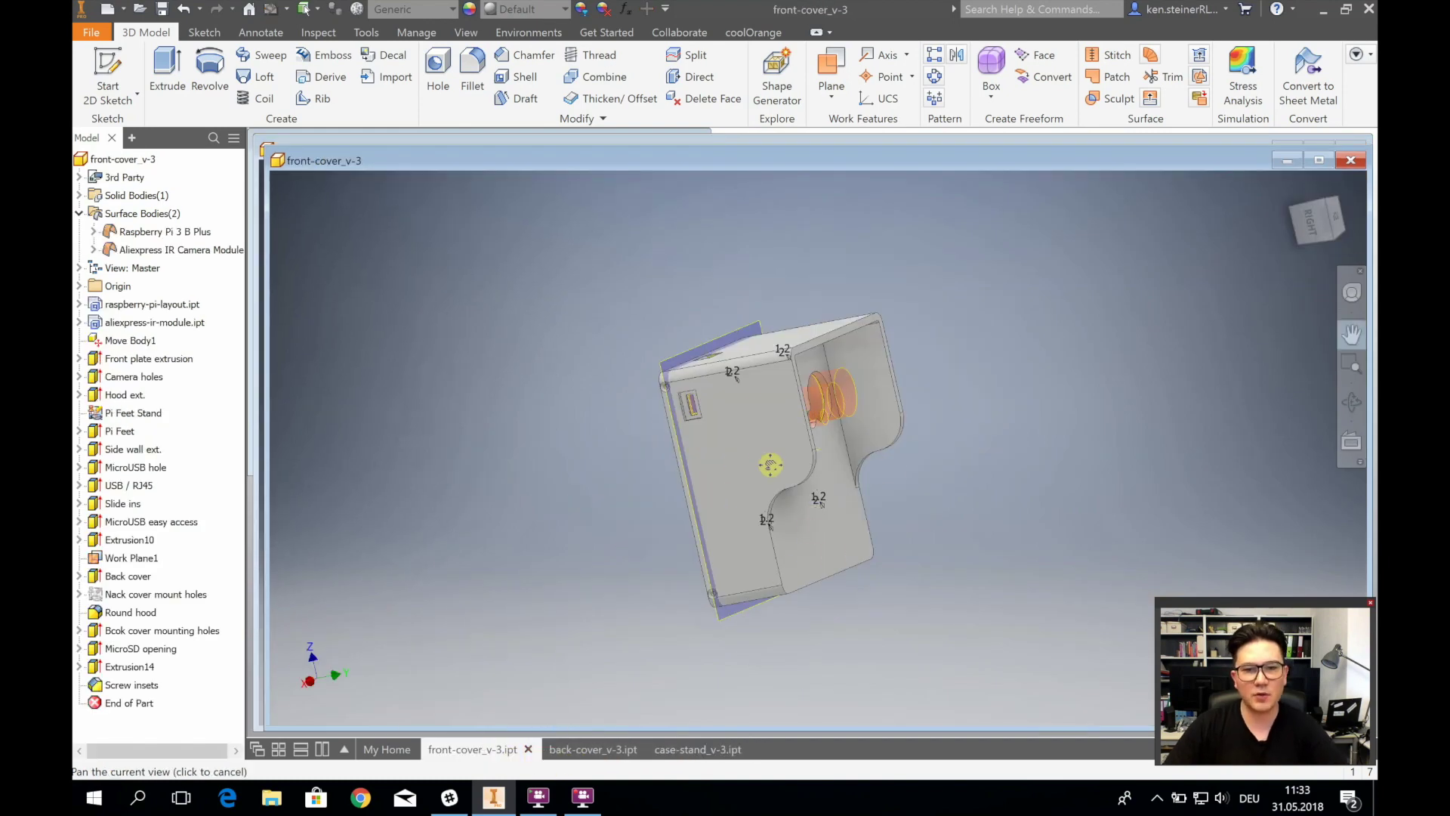
Navigate File Explorer to Documents > cad-models > scanner-case
click(271, 797)
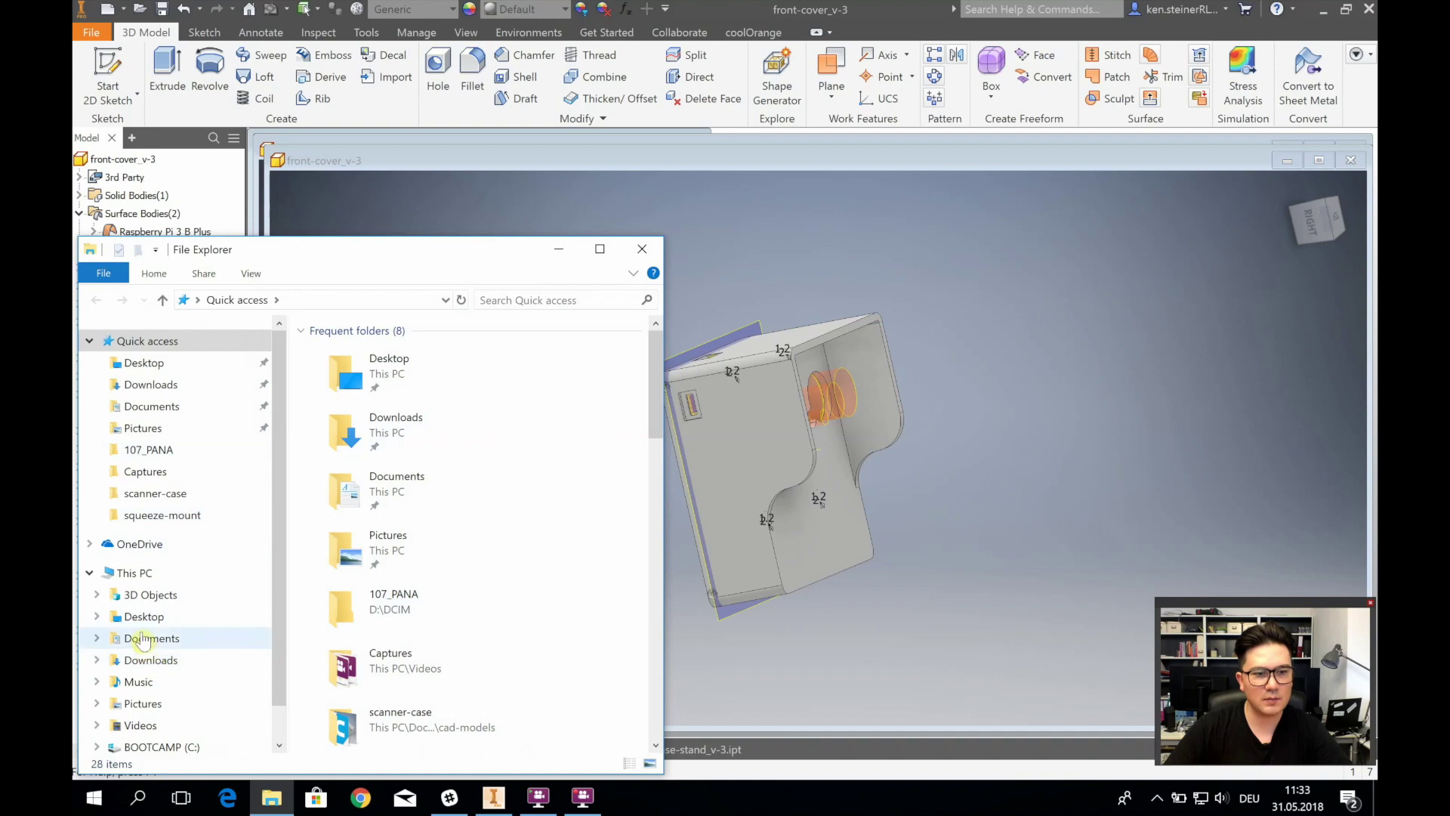
click(151, 638)
double_click(355, 358)
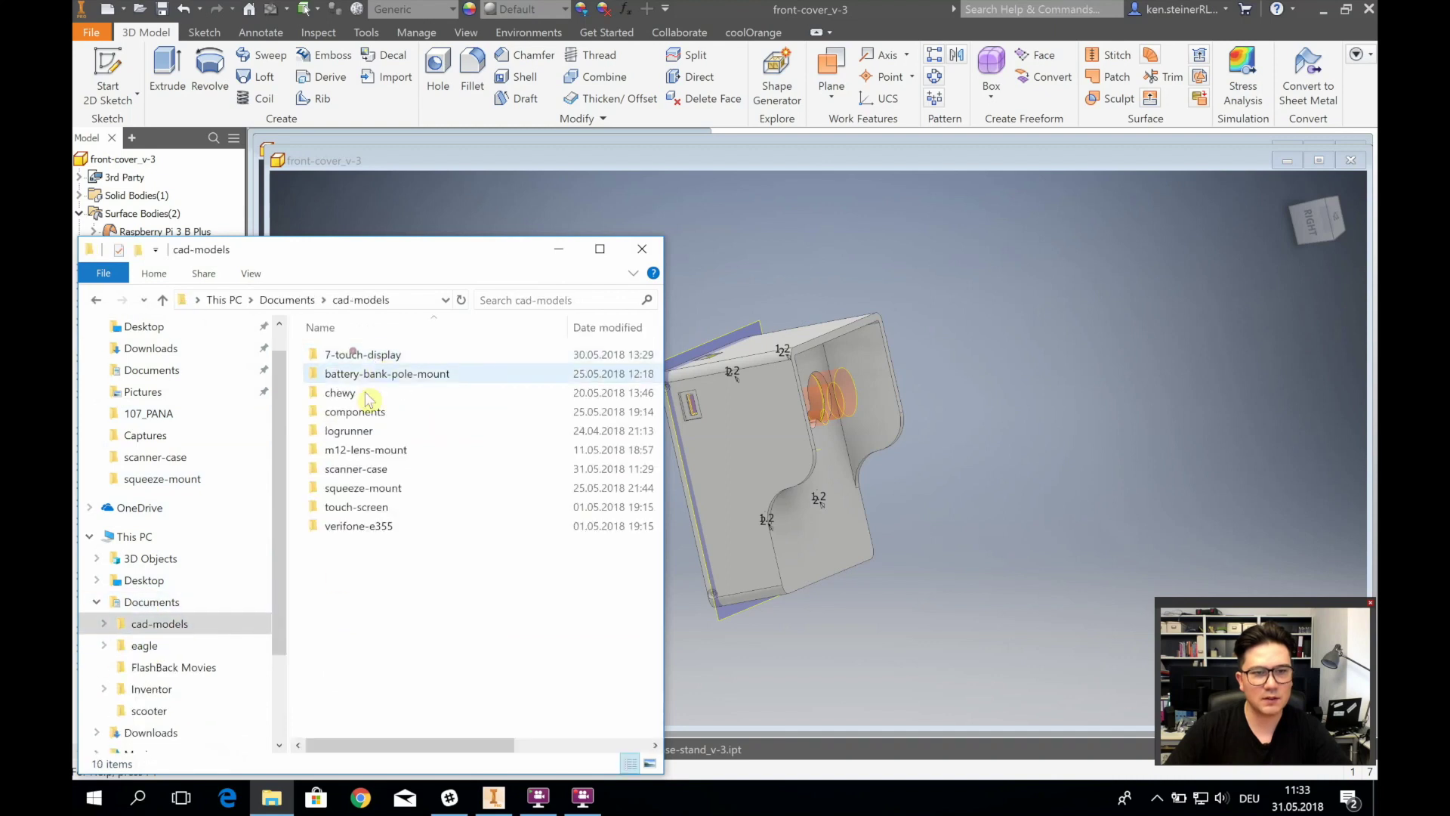
click(382, 470)
double_click(381, 470)
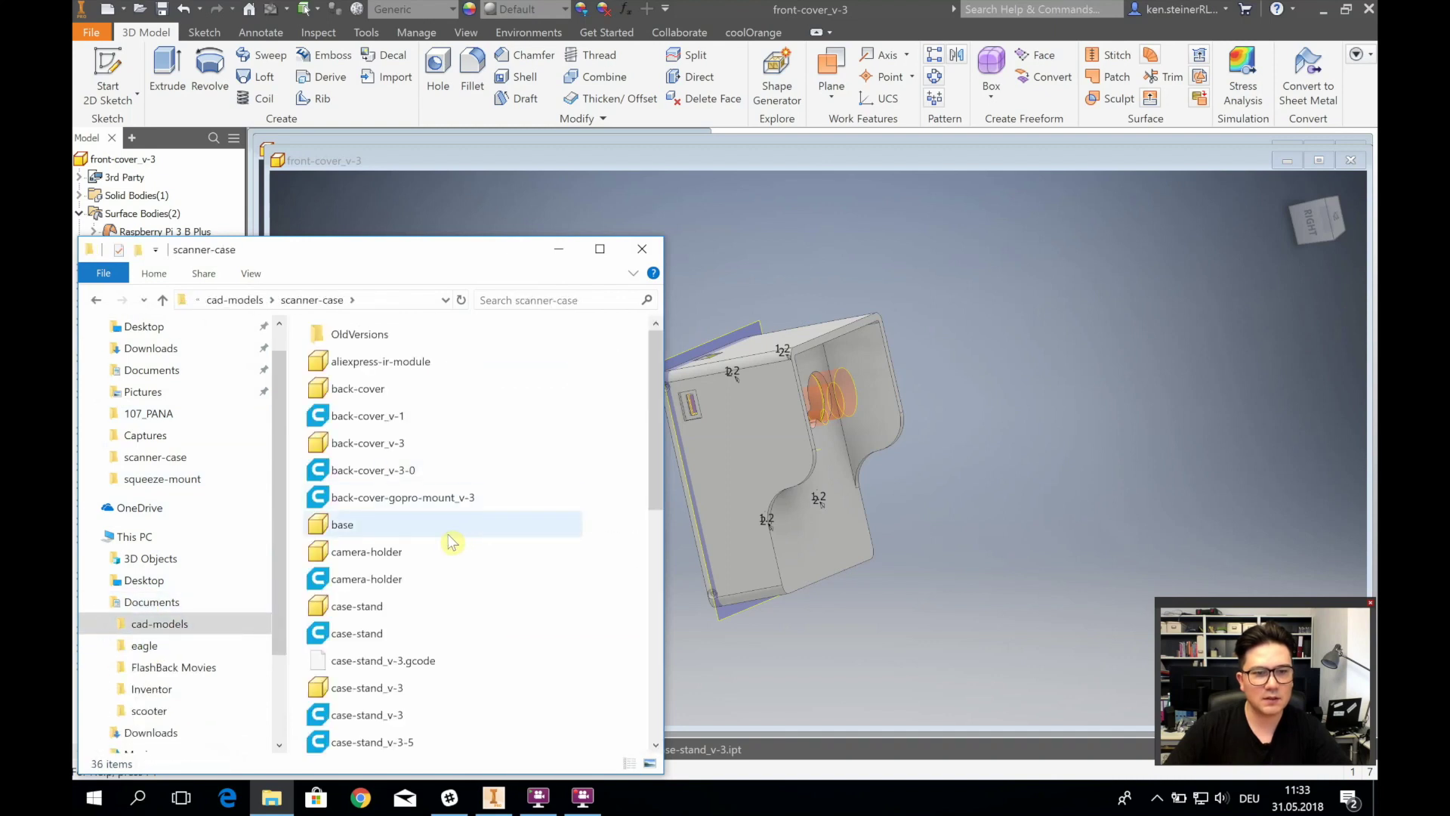
Scroll the file list and open front-cover_v-3-5 in Cura
click(395, 750)
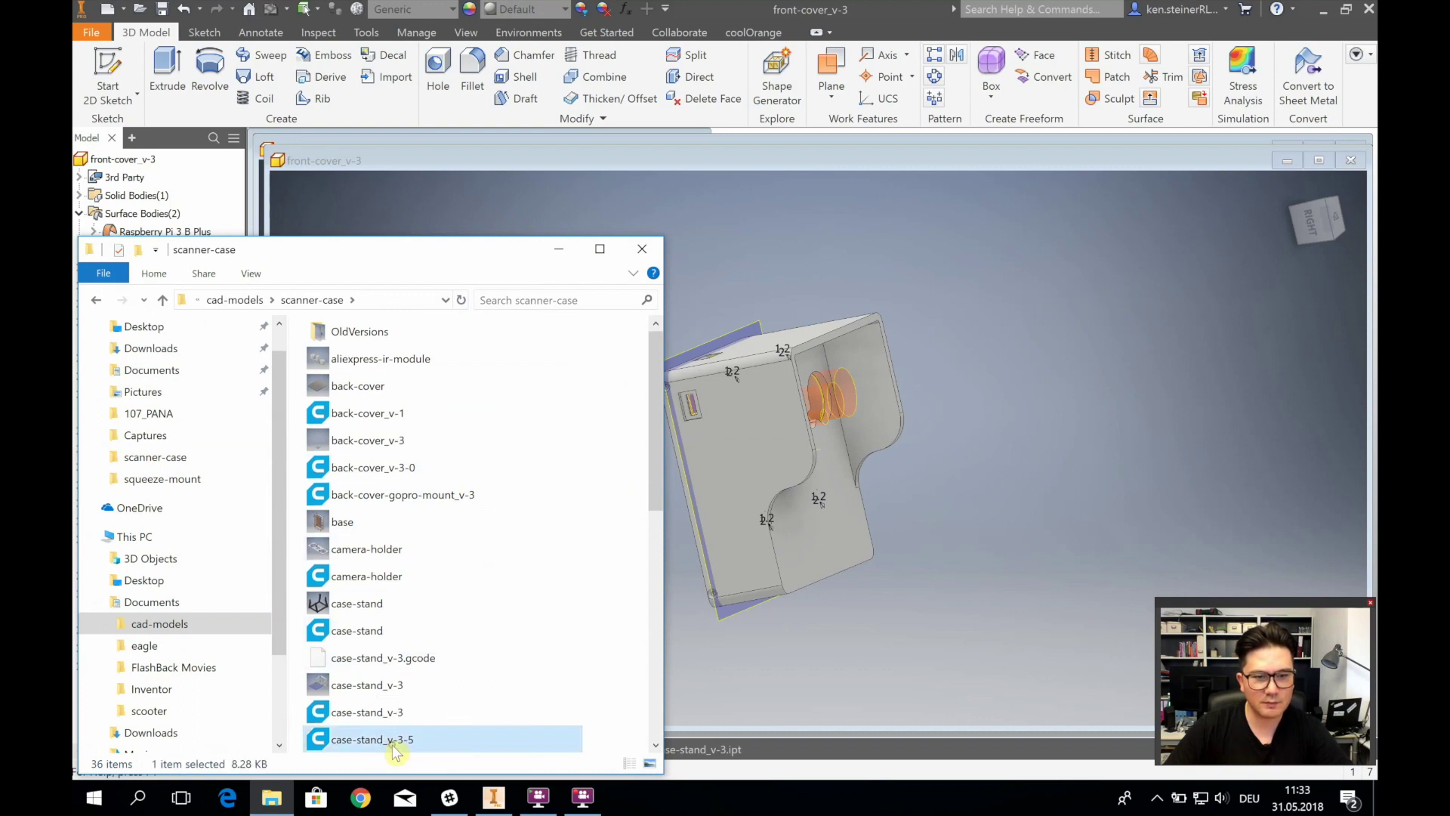
drag(656, 487, 646, 623)
scroll(642, 638, down, 2)
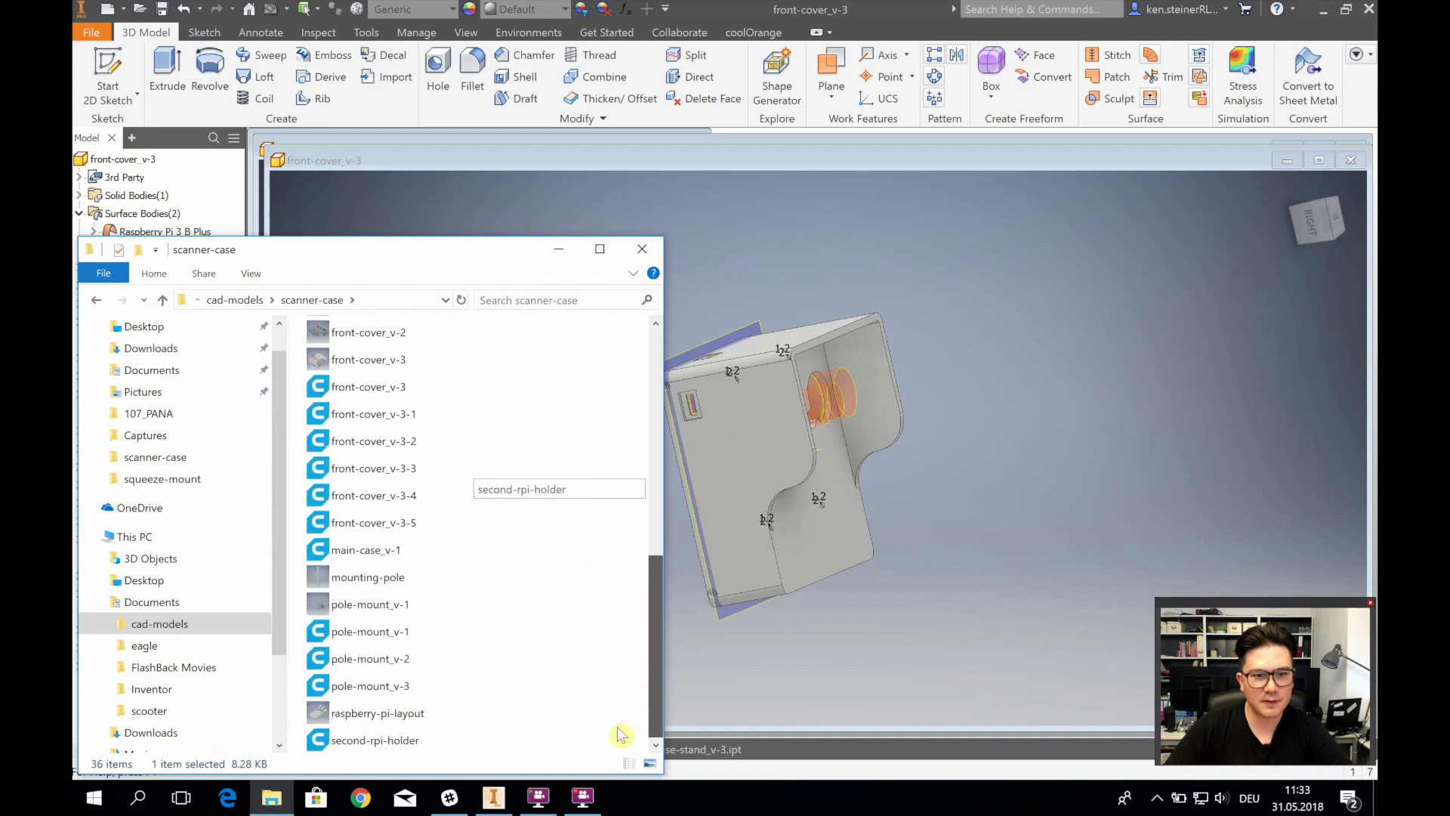
scroll(617, 649, up, 7)
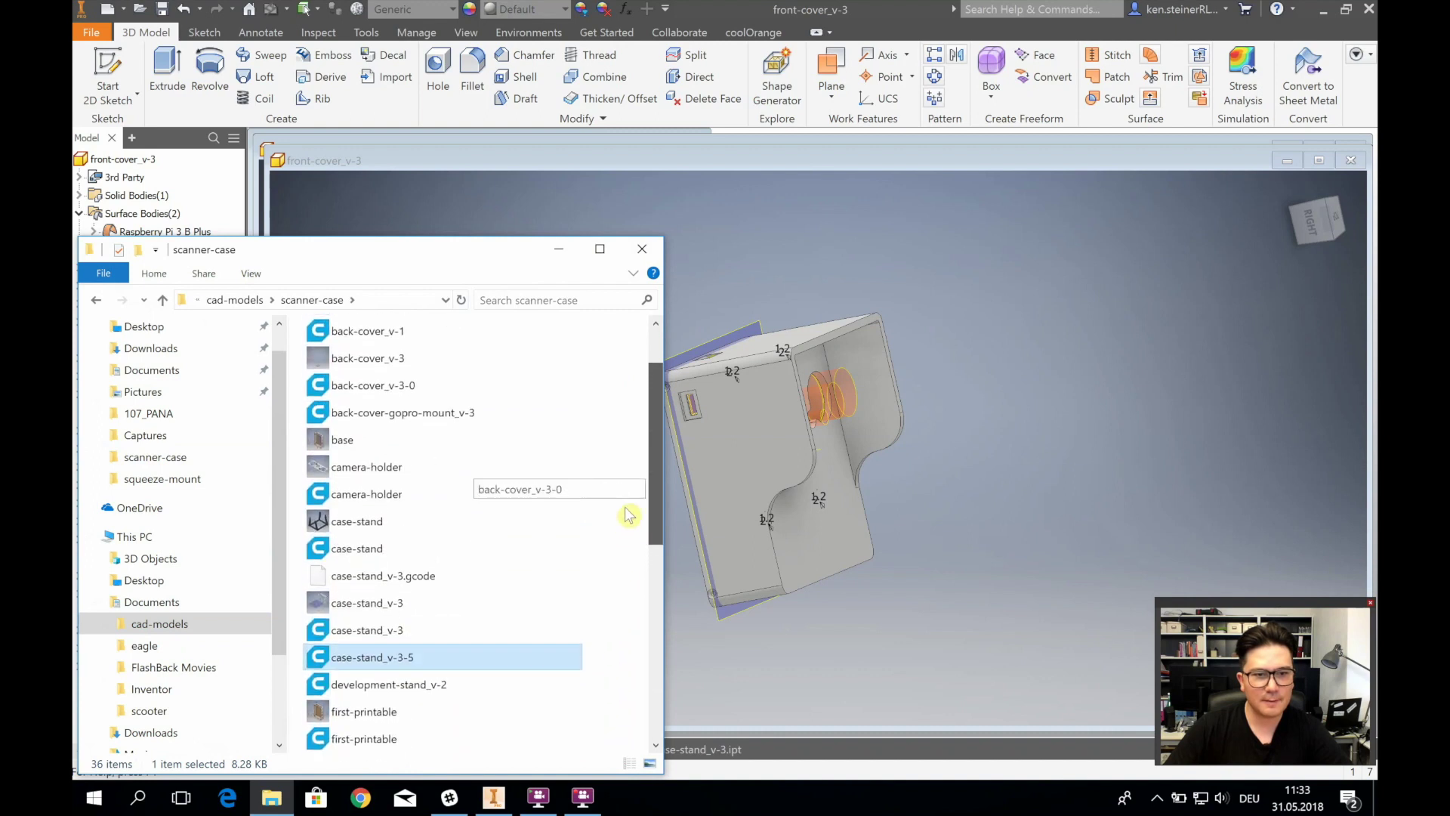
scroll(641, 492, down, 4)
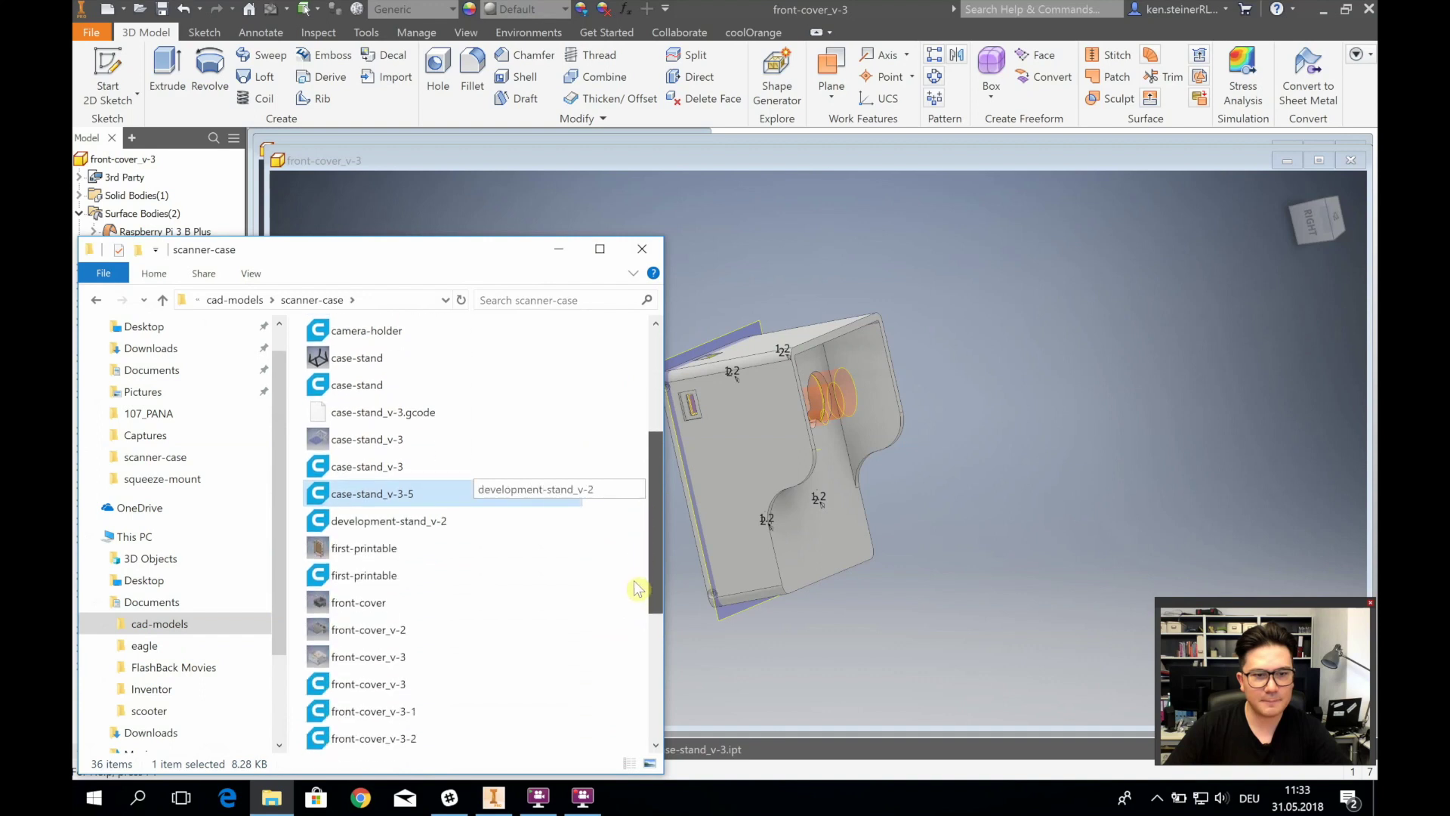
scroll(661, 587, down, 1)
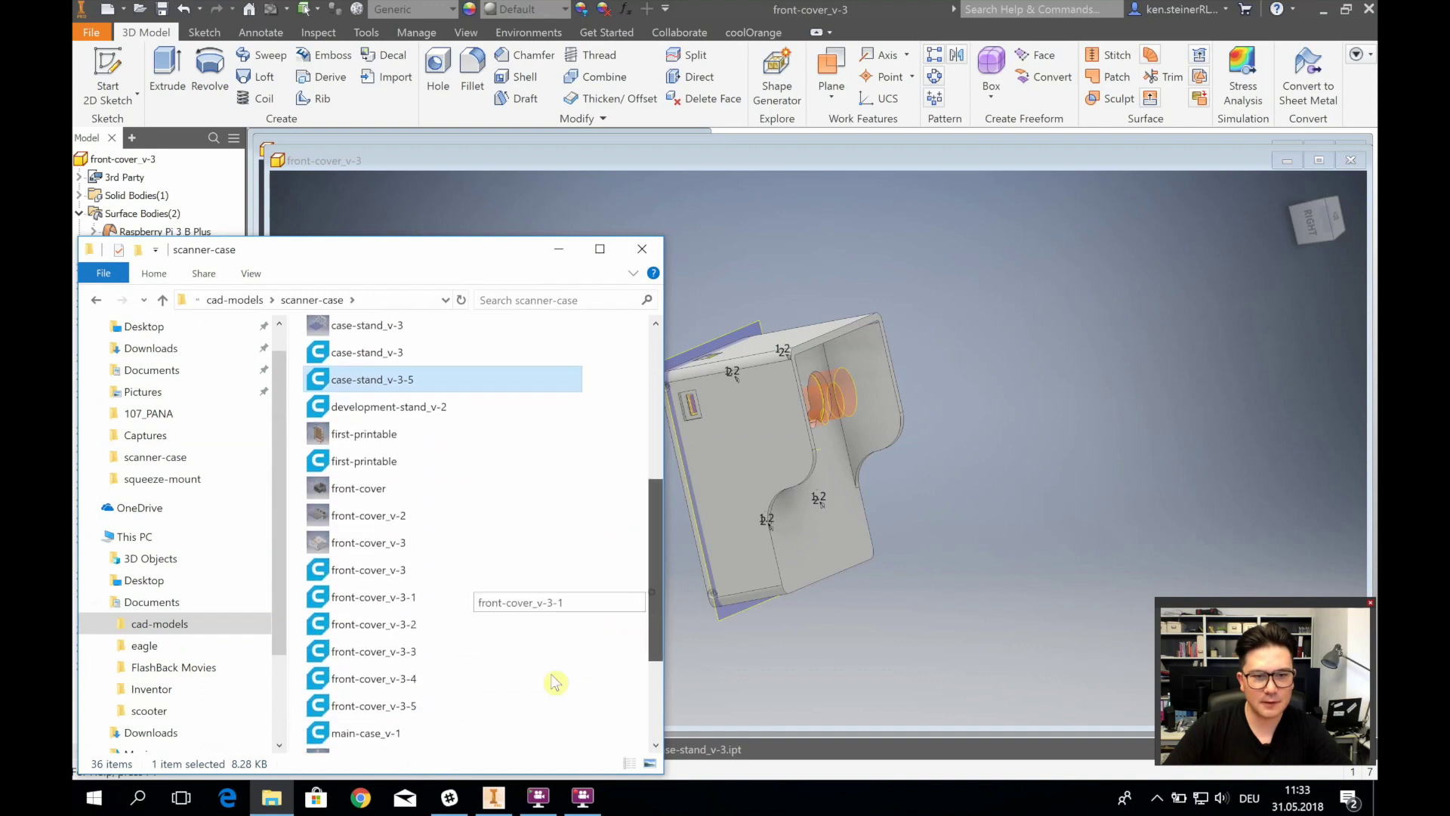
click(396, 708)
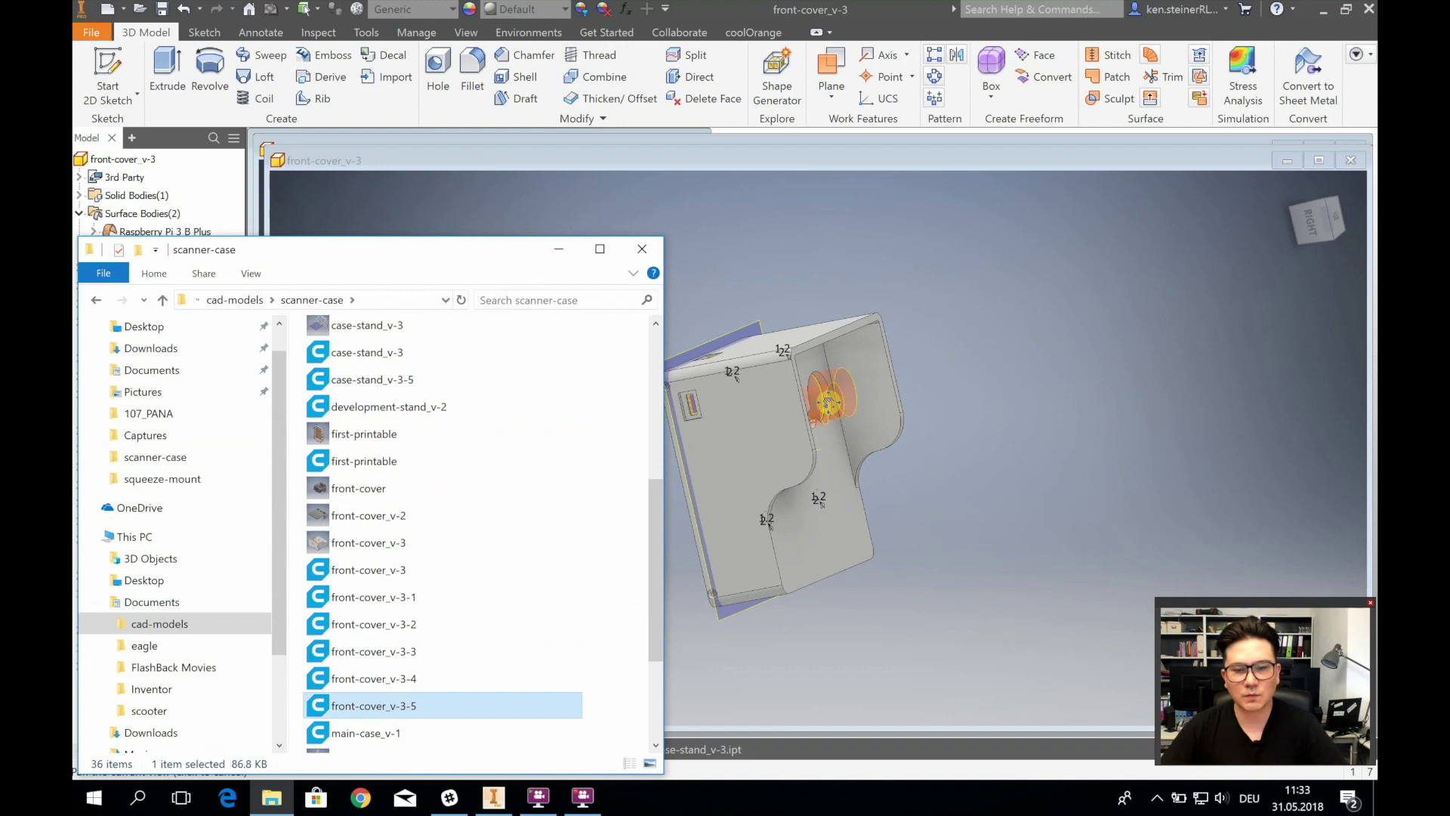
click(712, 594)
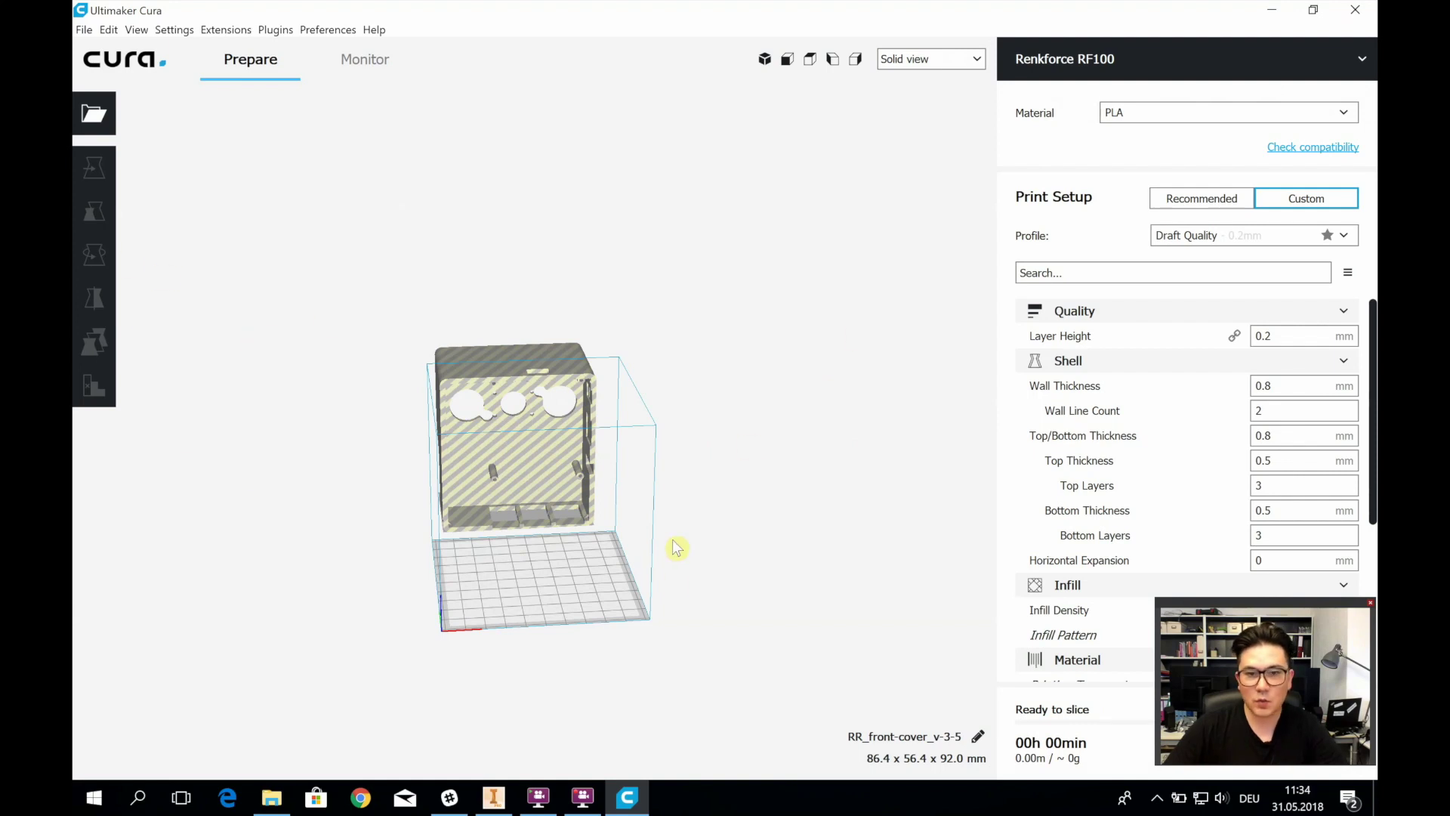
Select the front cover, move it into the build volume, and tip it upright by 90 degrees
right_drag(676, 546, 843, 602)
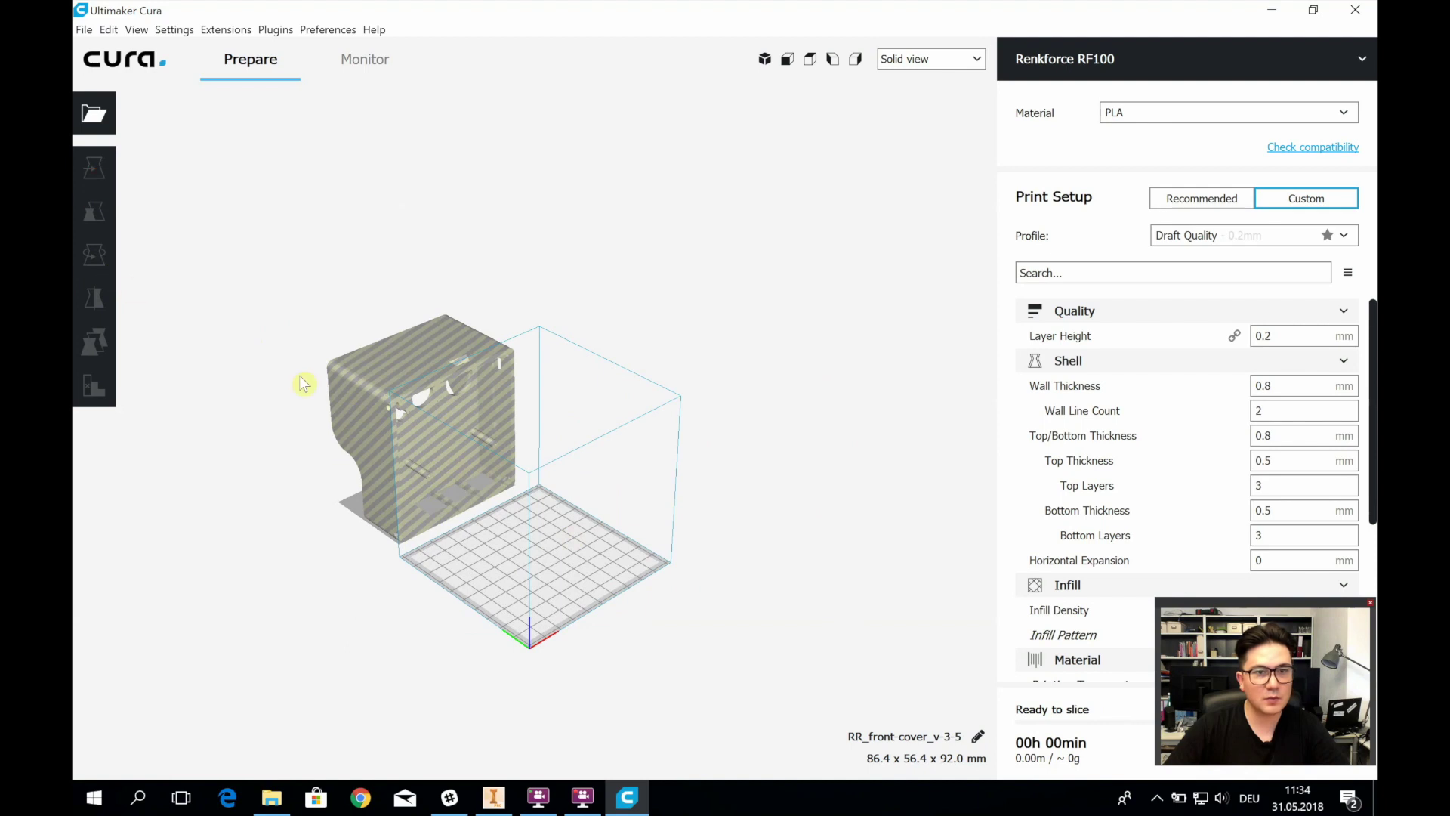
click(340, 389)
drag(523, 495, 663, 577)
click(93, 255)
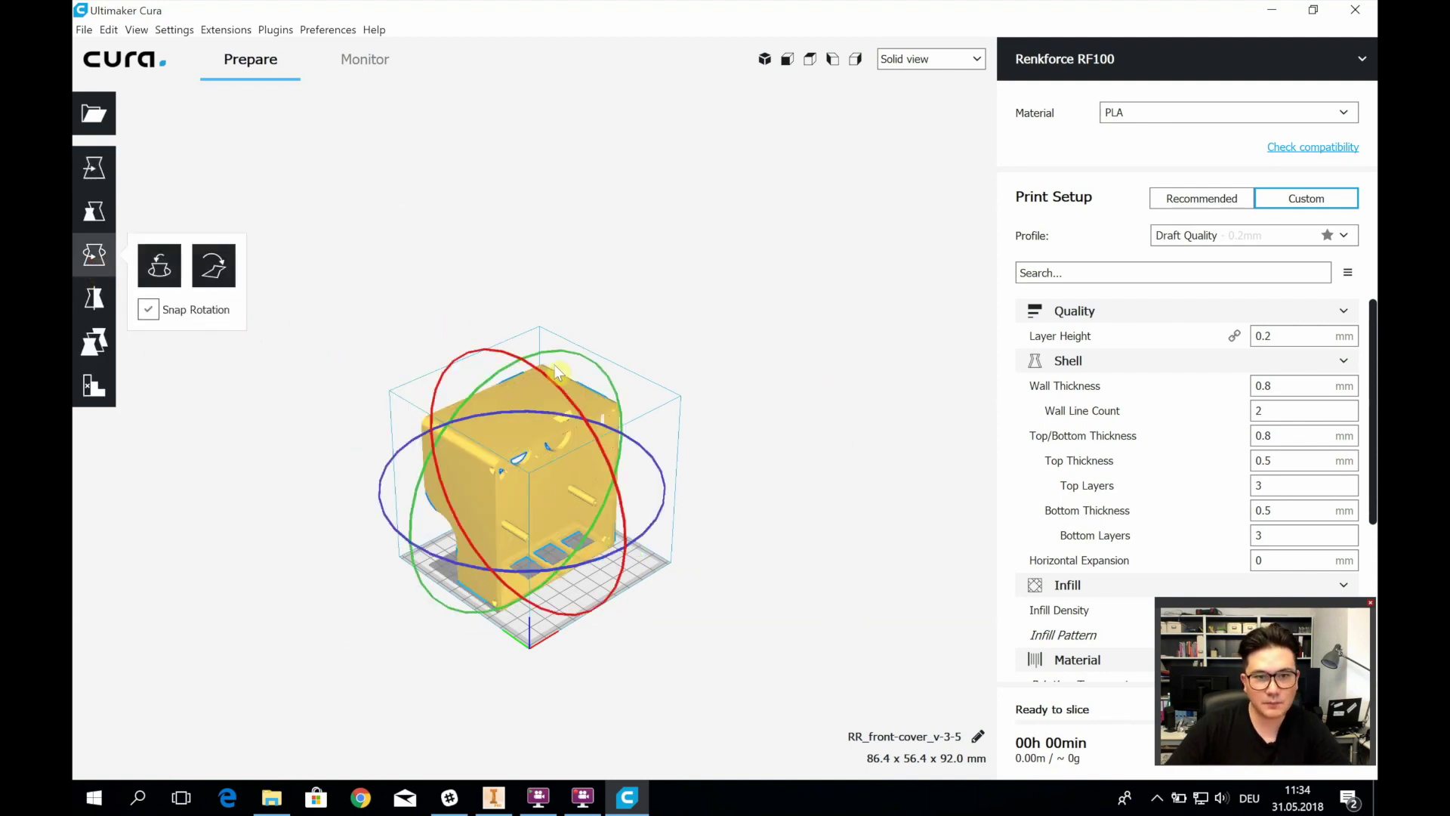
drag(625, 543, 610, 668)
Rotate the cover about the red axis by 75 degrees until it lies on its side
right_drag(610, 673, 944, 542)
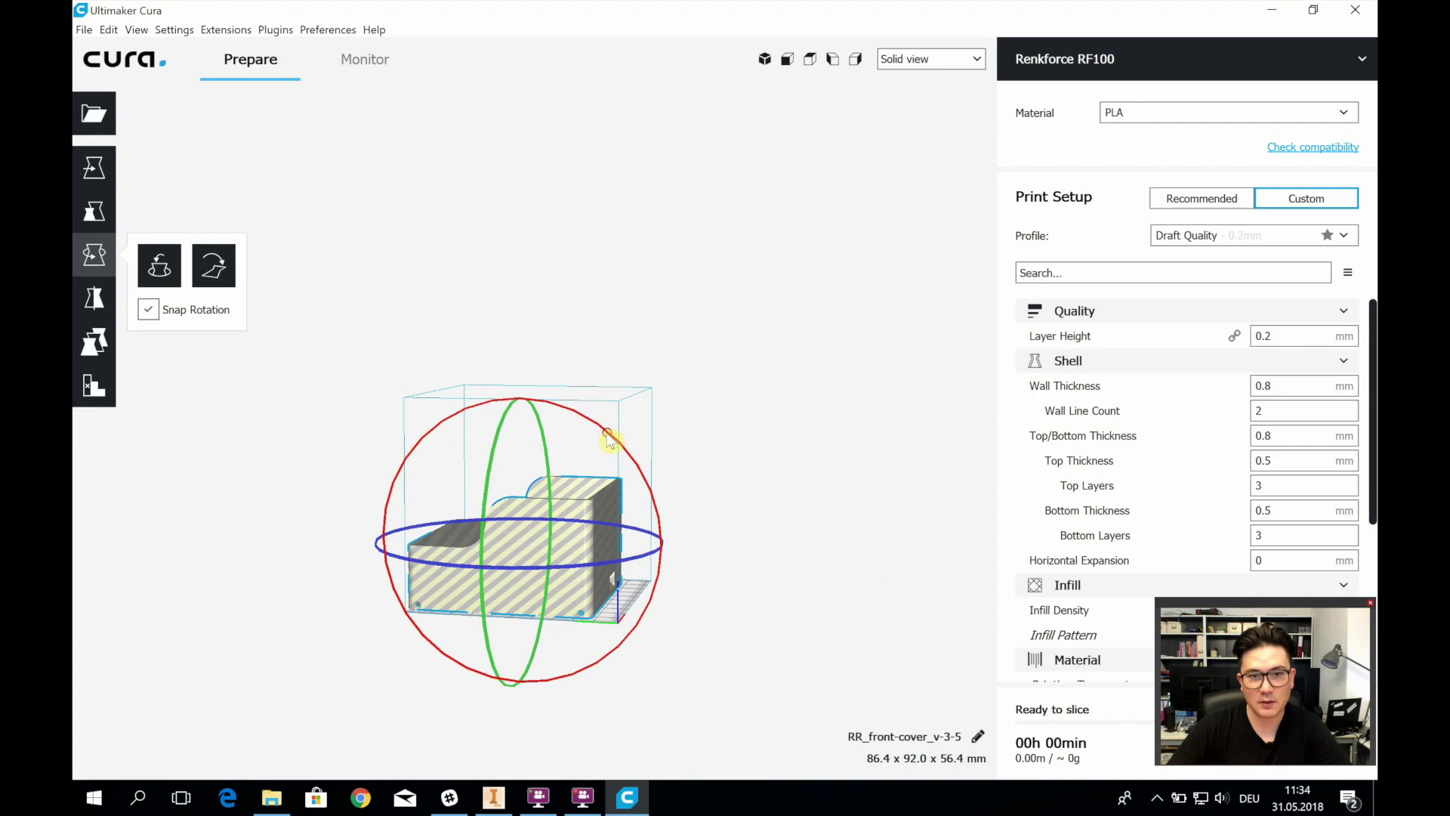
drag(608, 436, 596, 741)
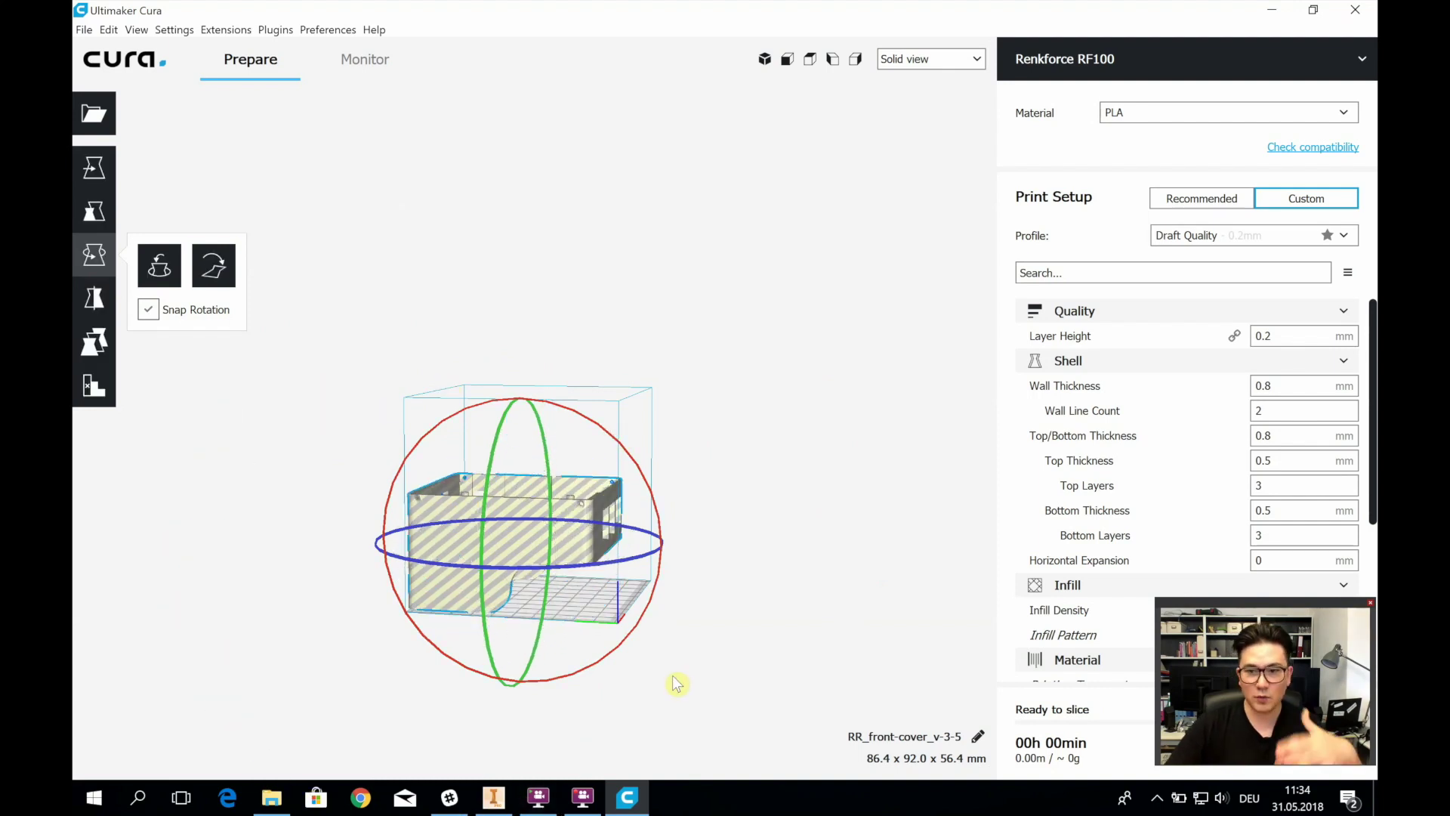
right_drag(679, 588, 533, 525)
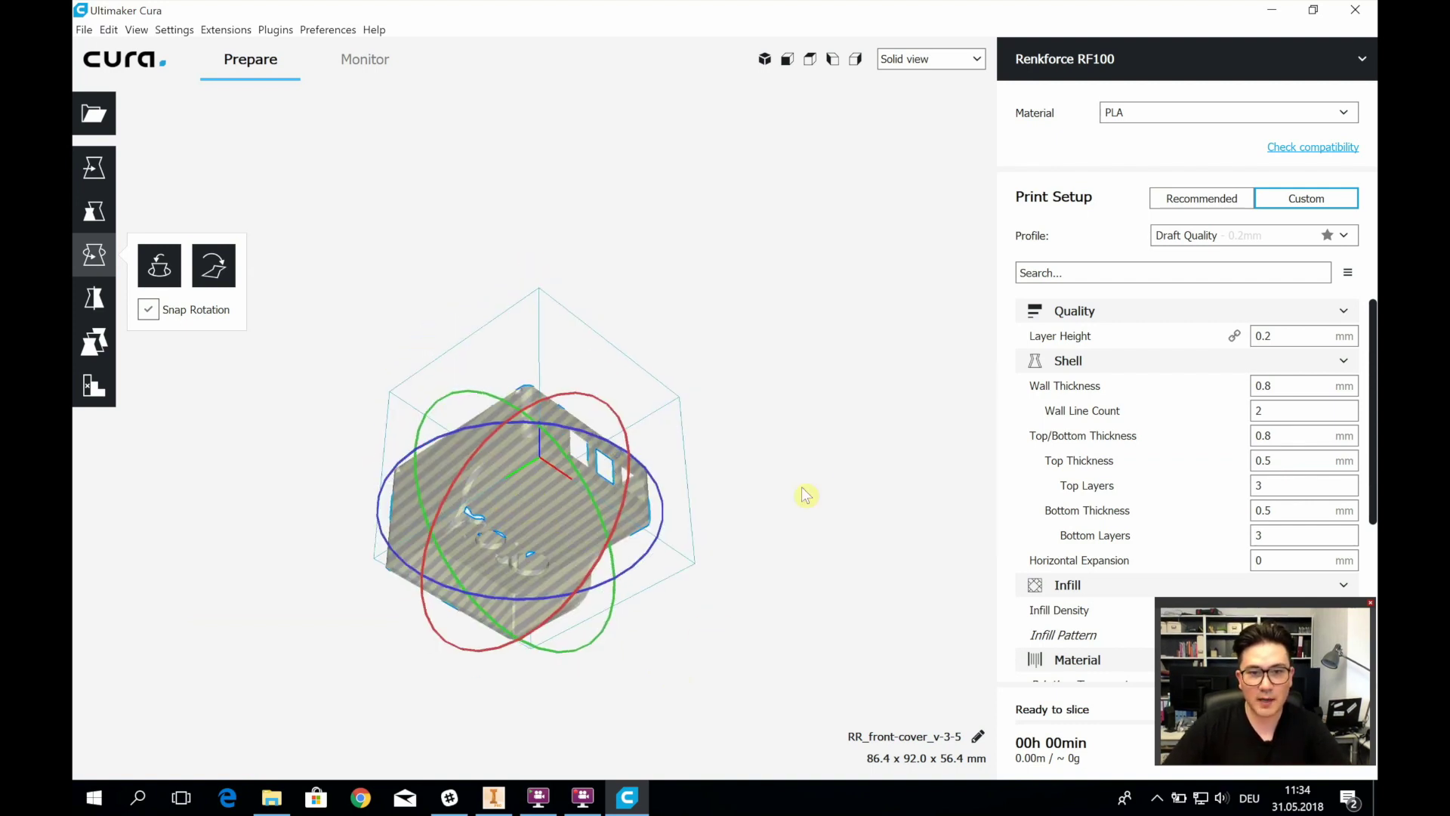
right_drag(806, 496, 735, 587)
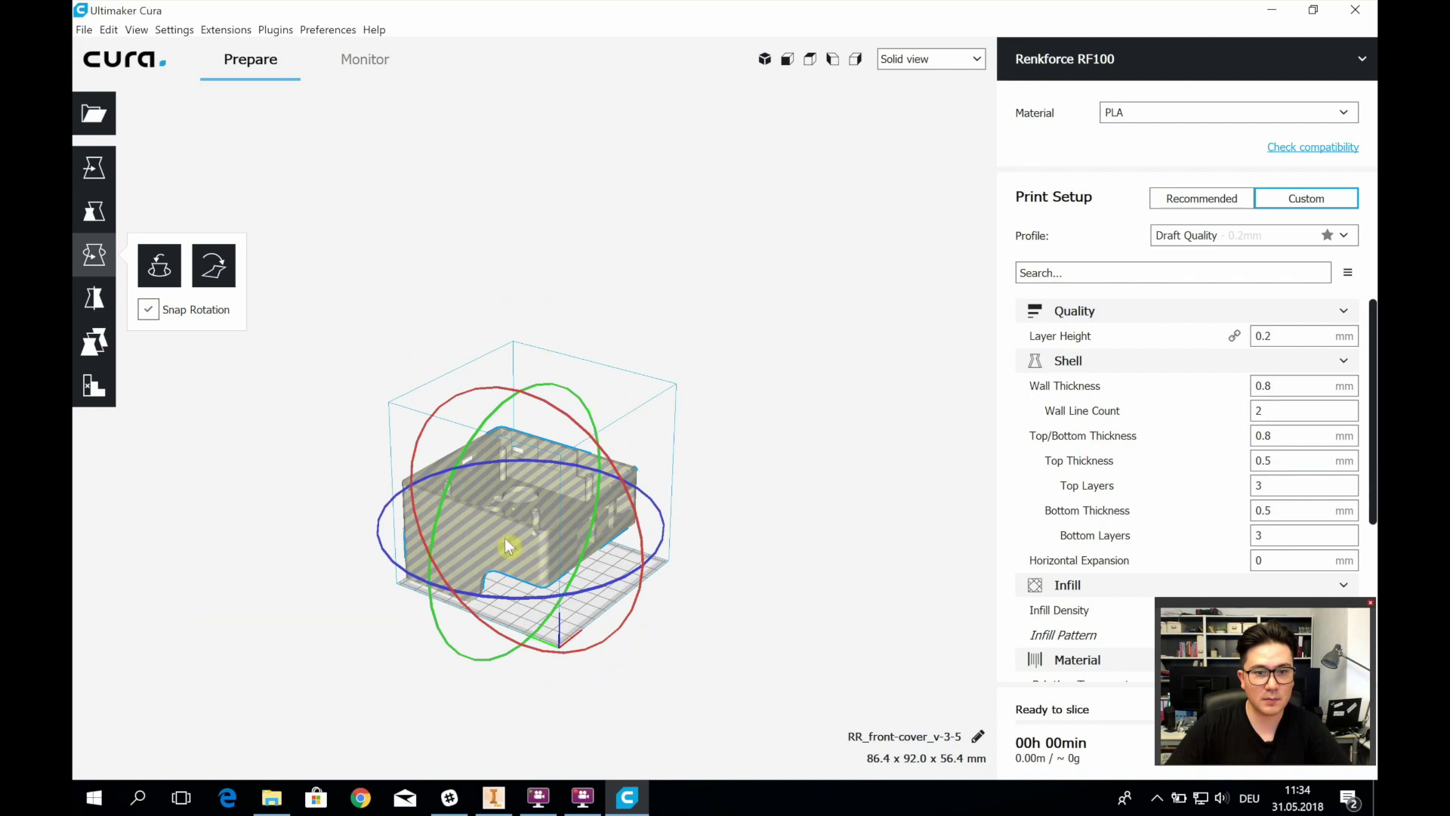
drag(531, 546, 370, 676)
right_drag(675, 709, 852, 710)
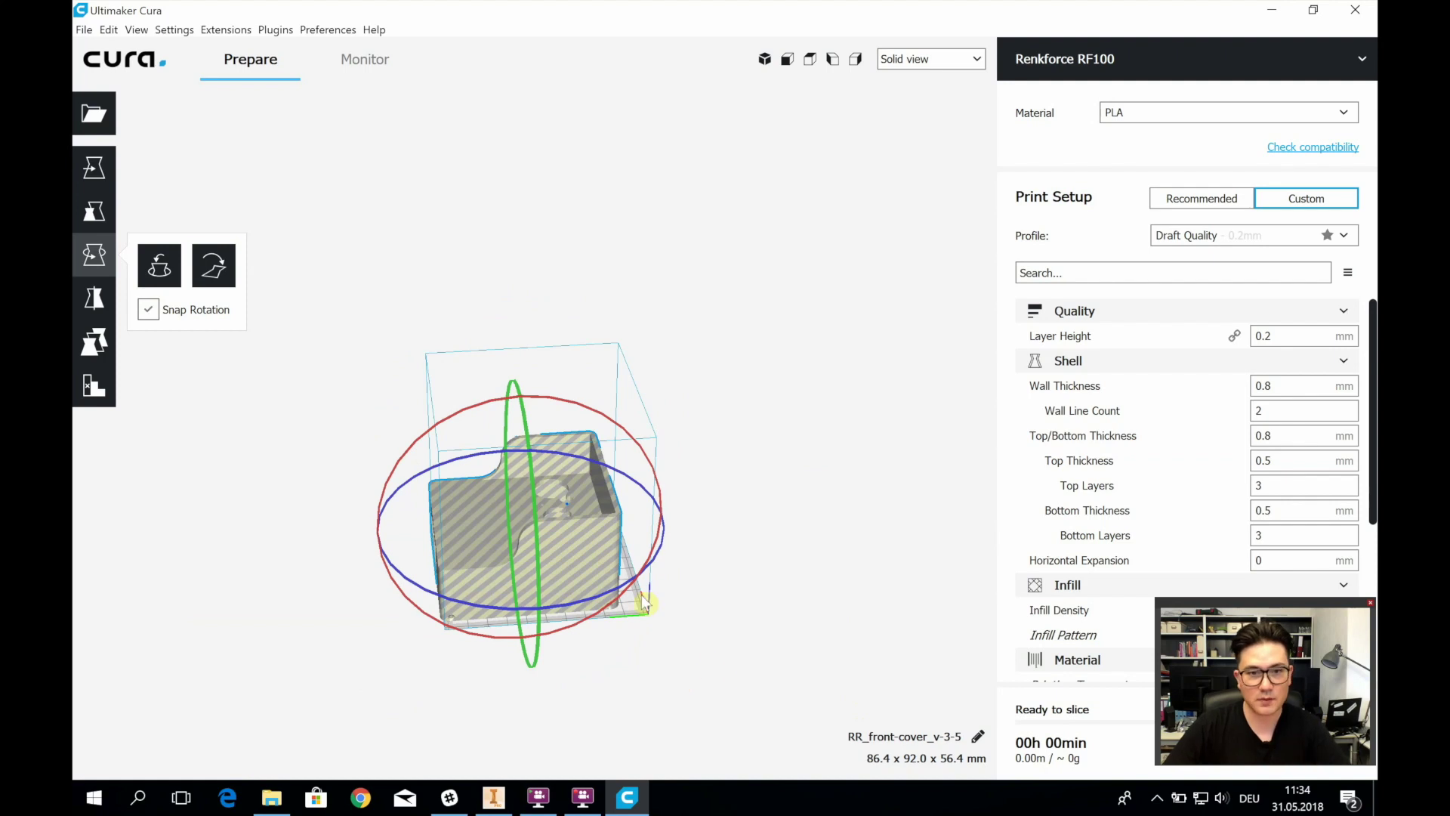
Drag the cover along Y and X into the build volume at X 1.7104, Y 0.7305
click(93, 167)
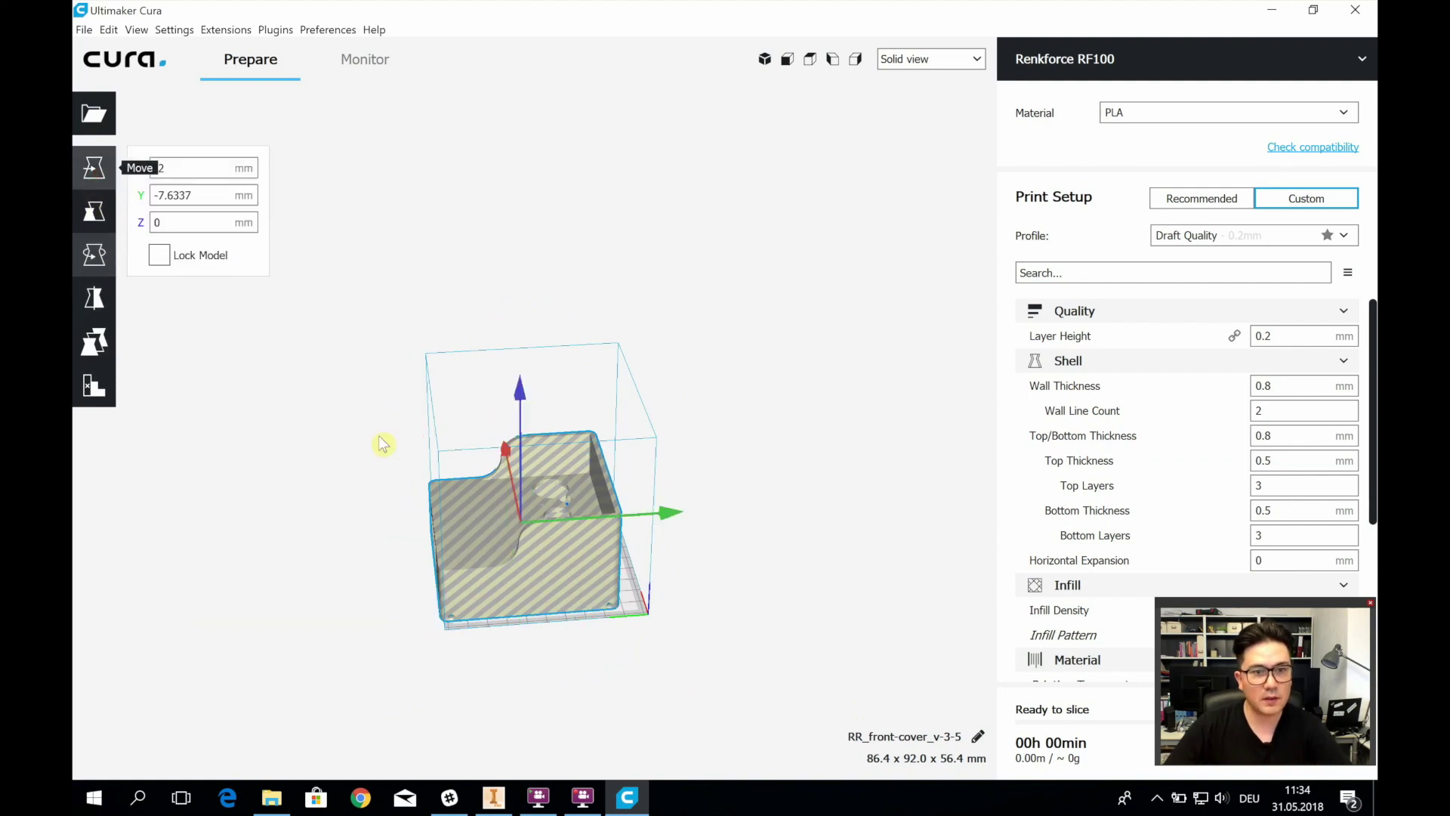
drag(665, 518, 682, 514)
right_drag(529, 721, 655, 748)
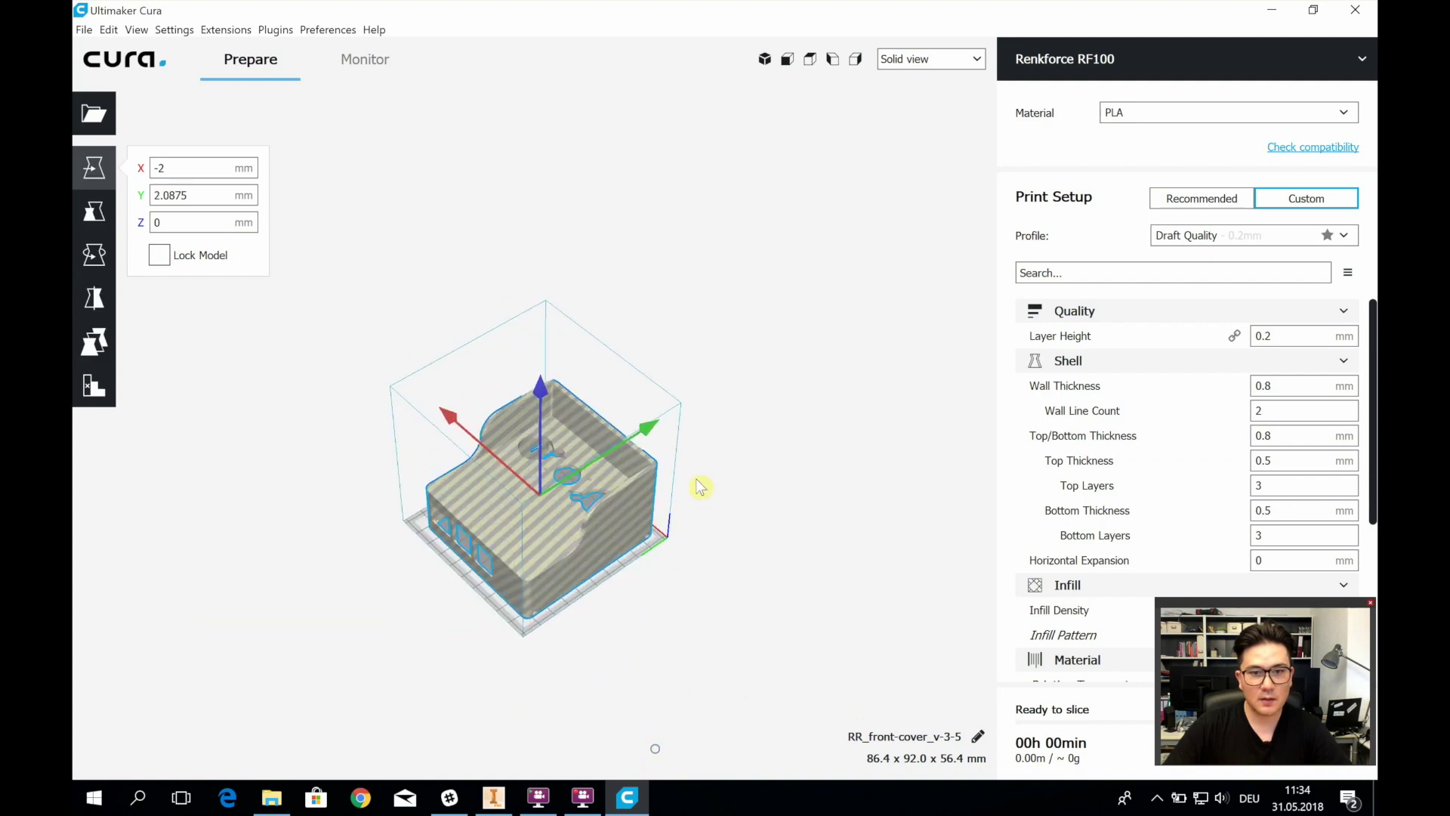
drag(651, 431, 646, 436)
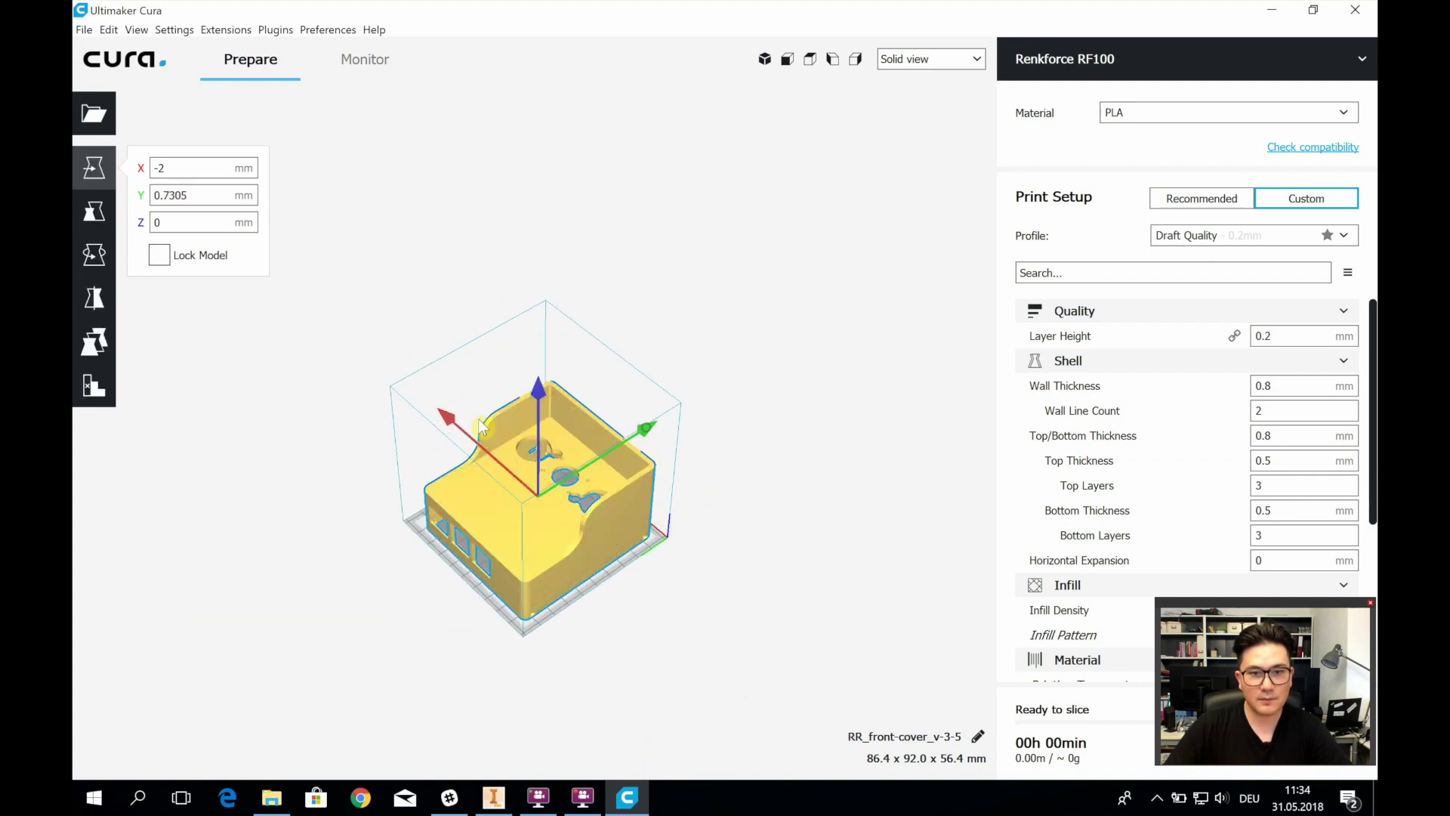
drag(447, 421, 523, 454)
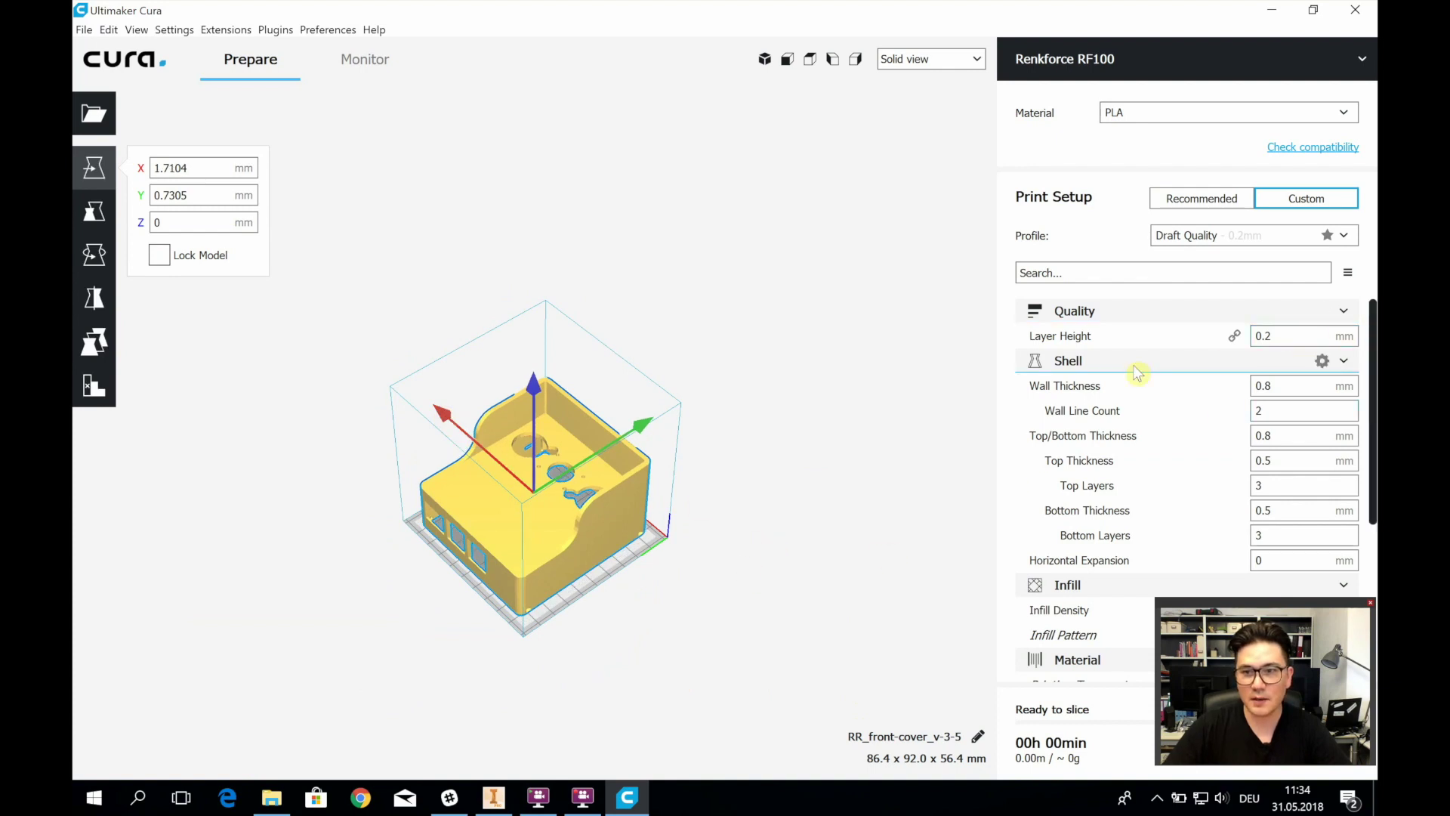
Review the Custom print settings: 20% Lines infill, 200 °C, support Everywhere at 60°, Skirt adhesion
mouse_move(1241, 341)
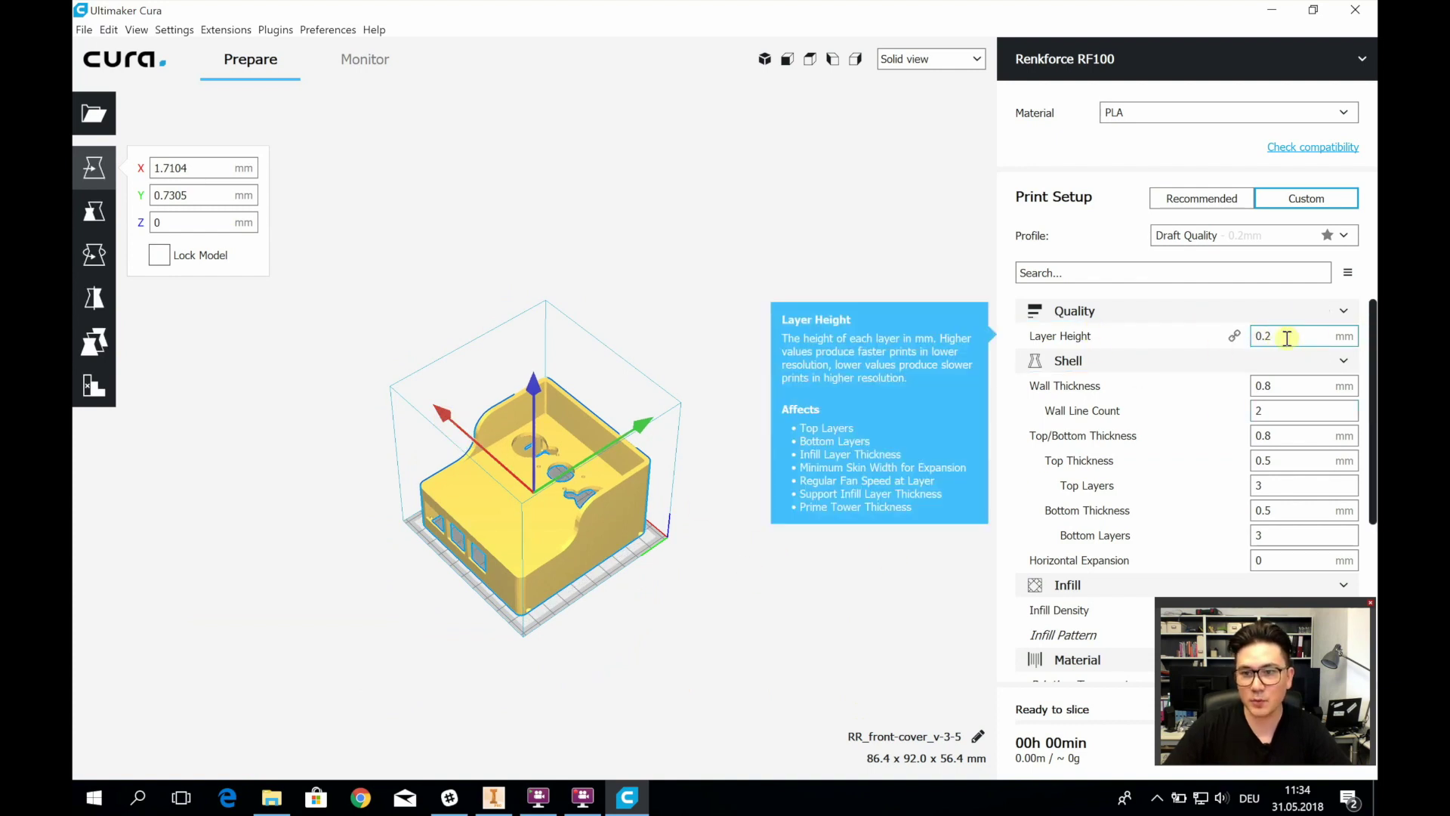
scroll(1373, 341, down, 1)
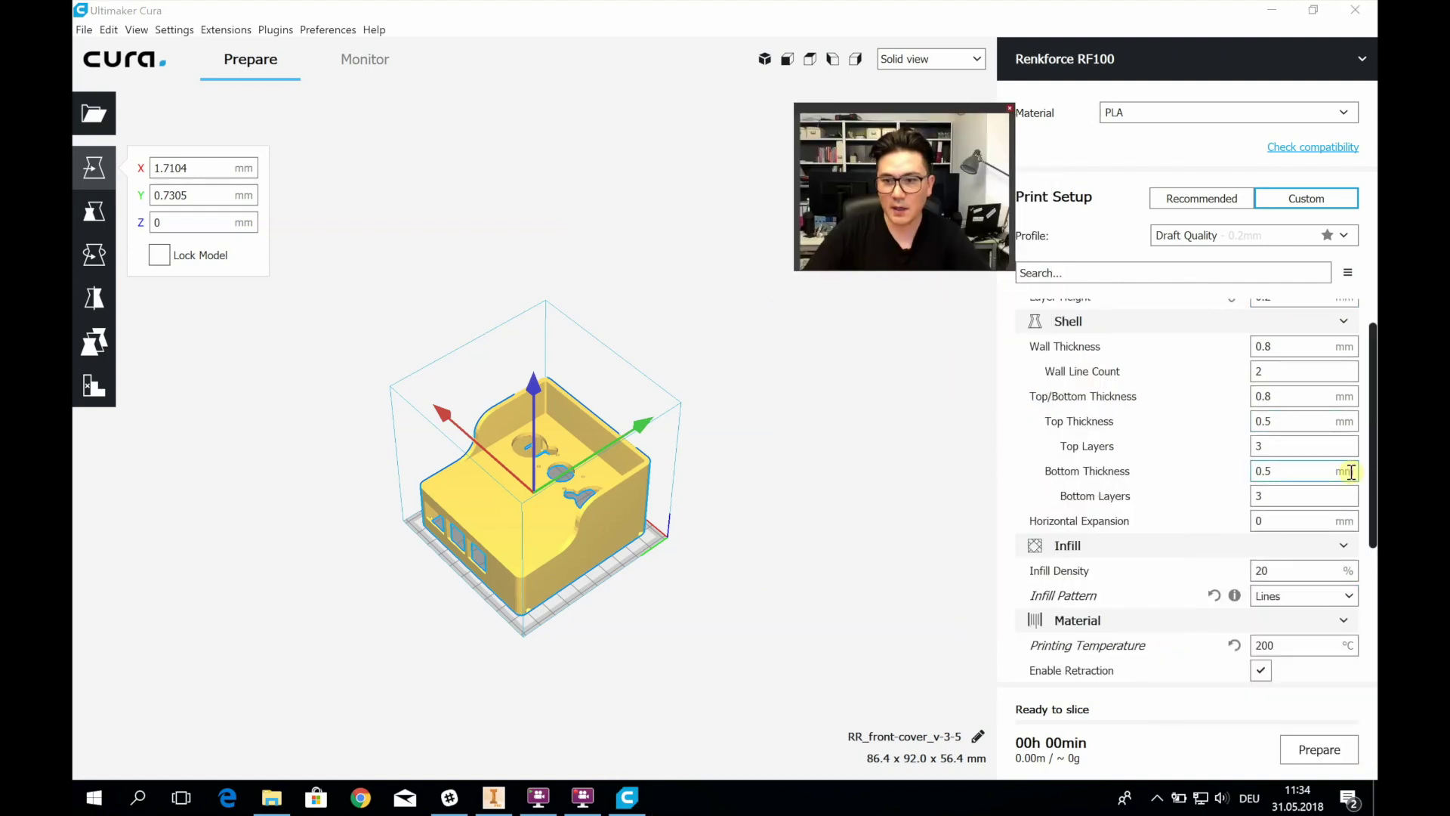
drag(1373, 521, 1373, 656)
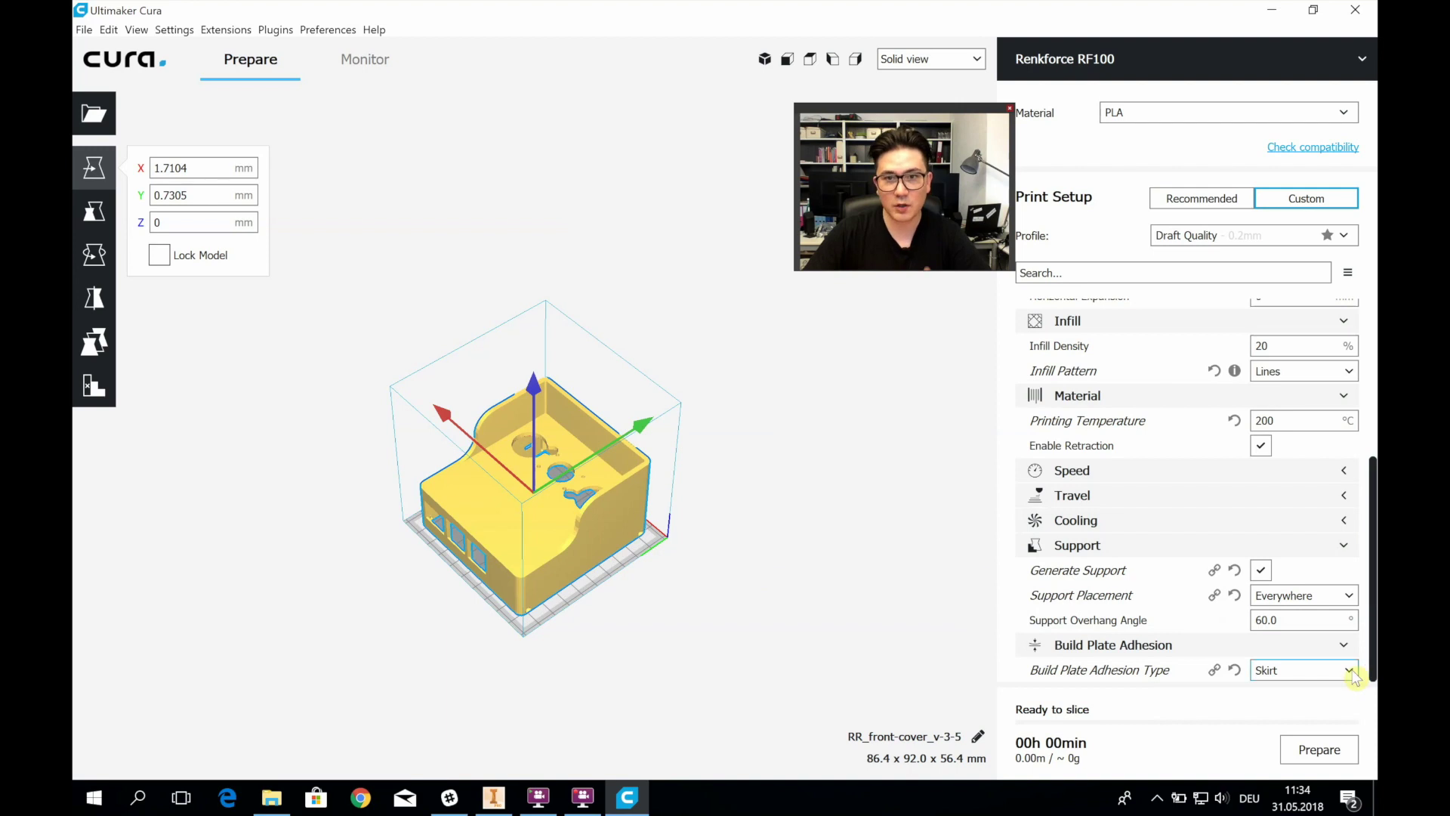
mouse_move(1355, 675)
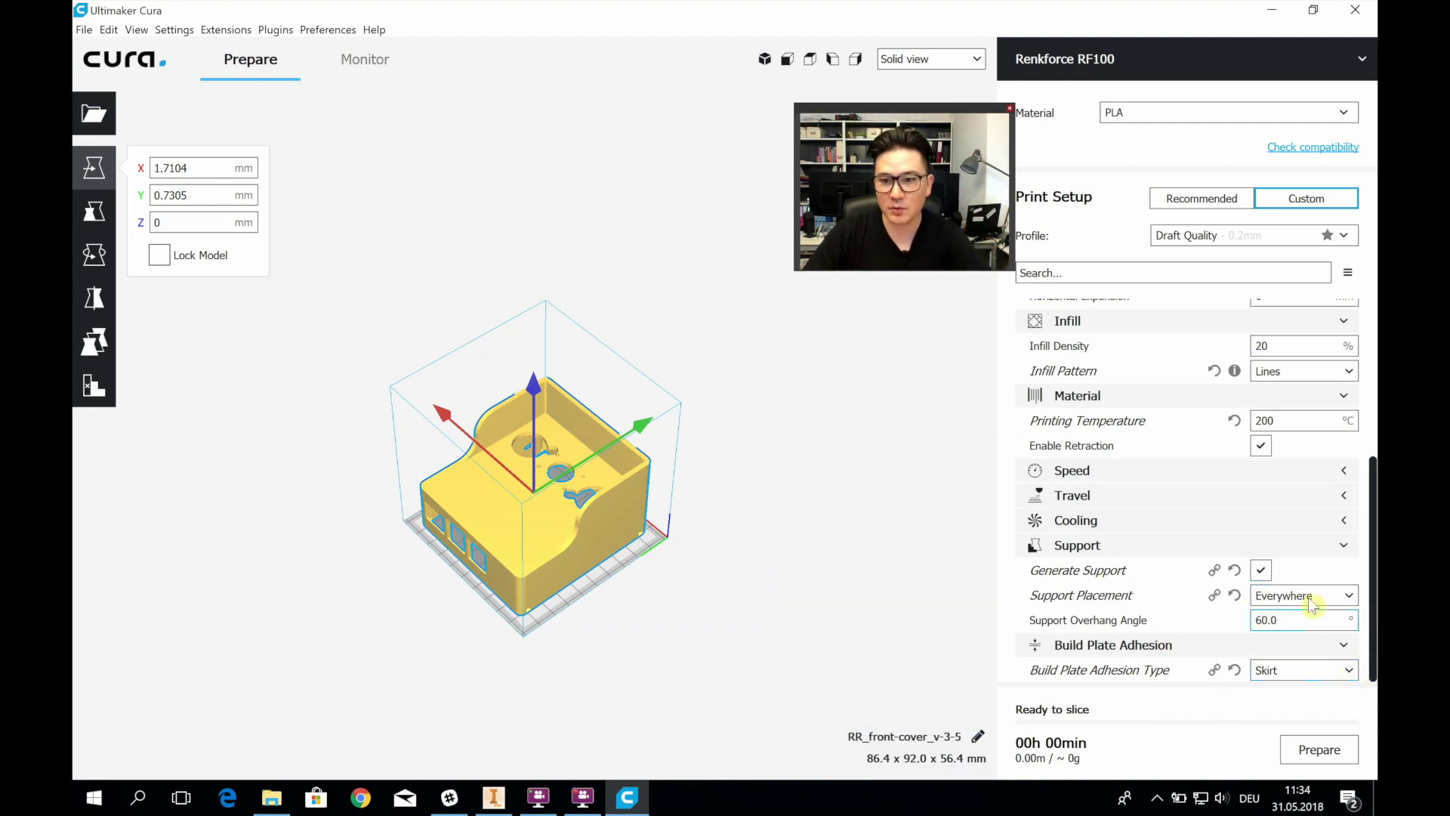
Slice the front cover and scrub through its 282 layers in Layer view
click(1310, 751)
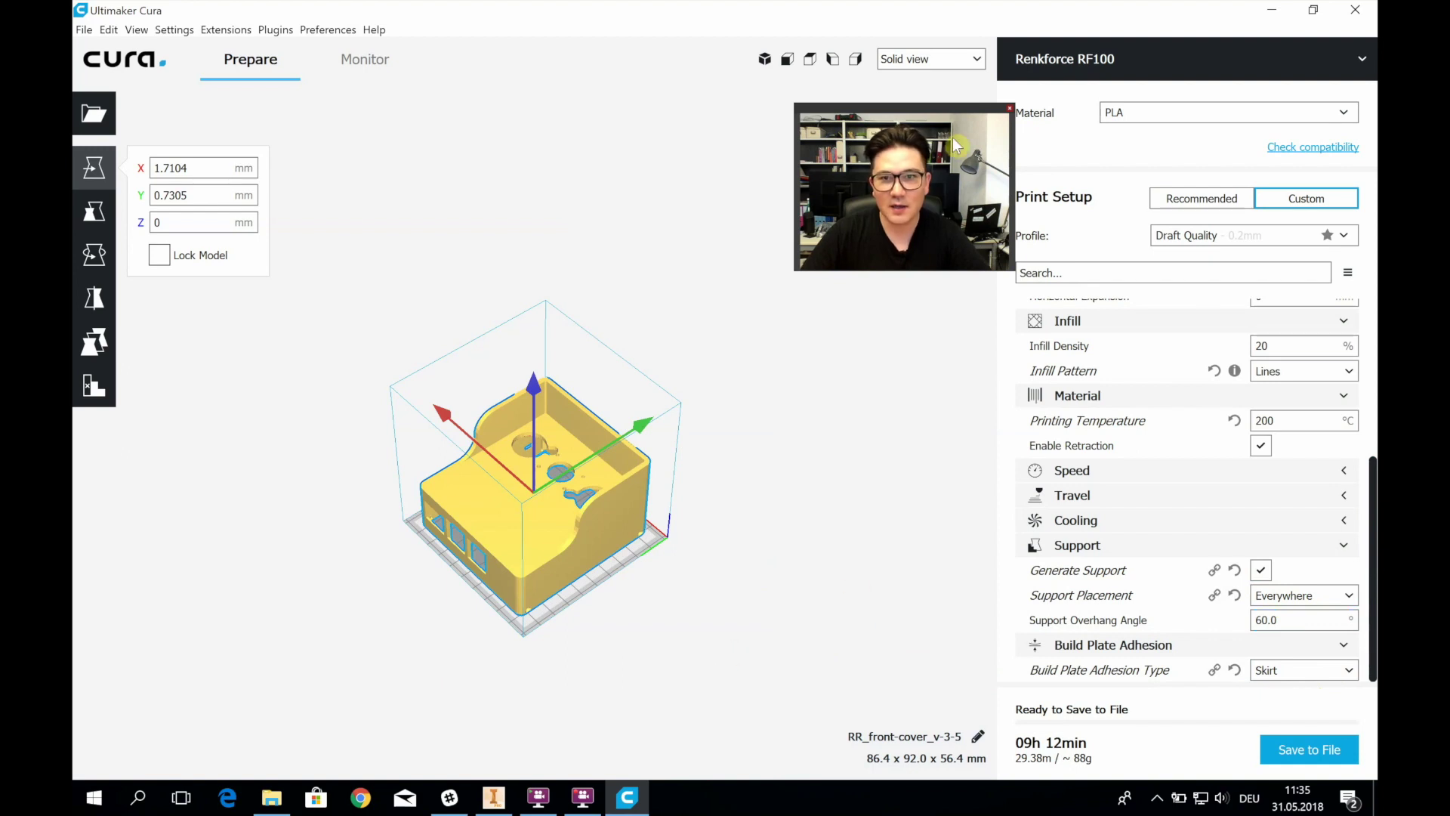
click(969, 58)
click(945, 108)
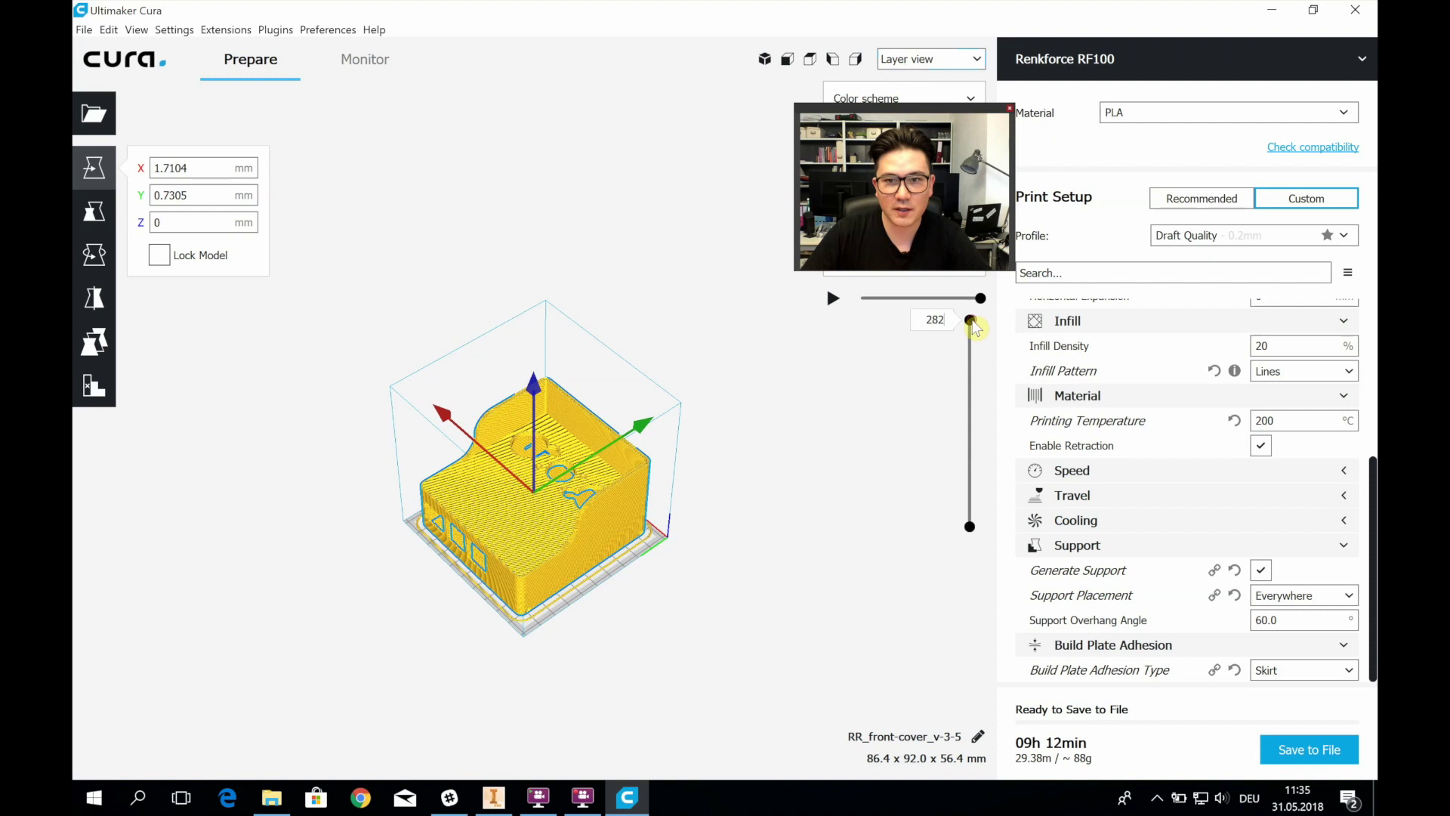
drag(970, 320, 1028, 297)
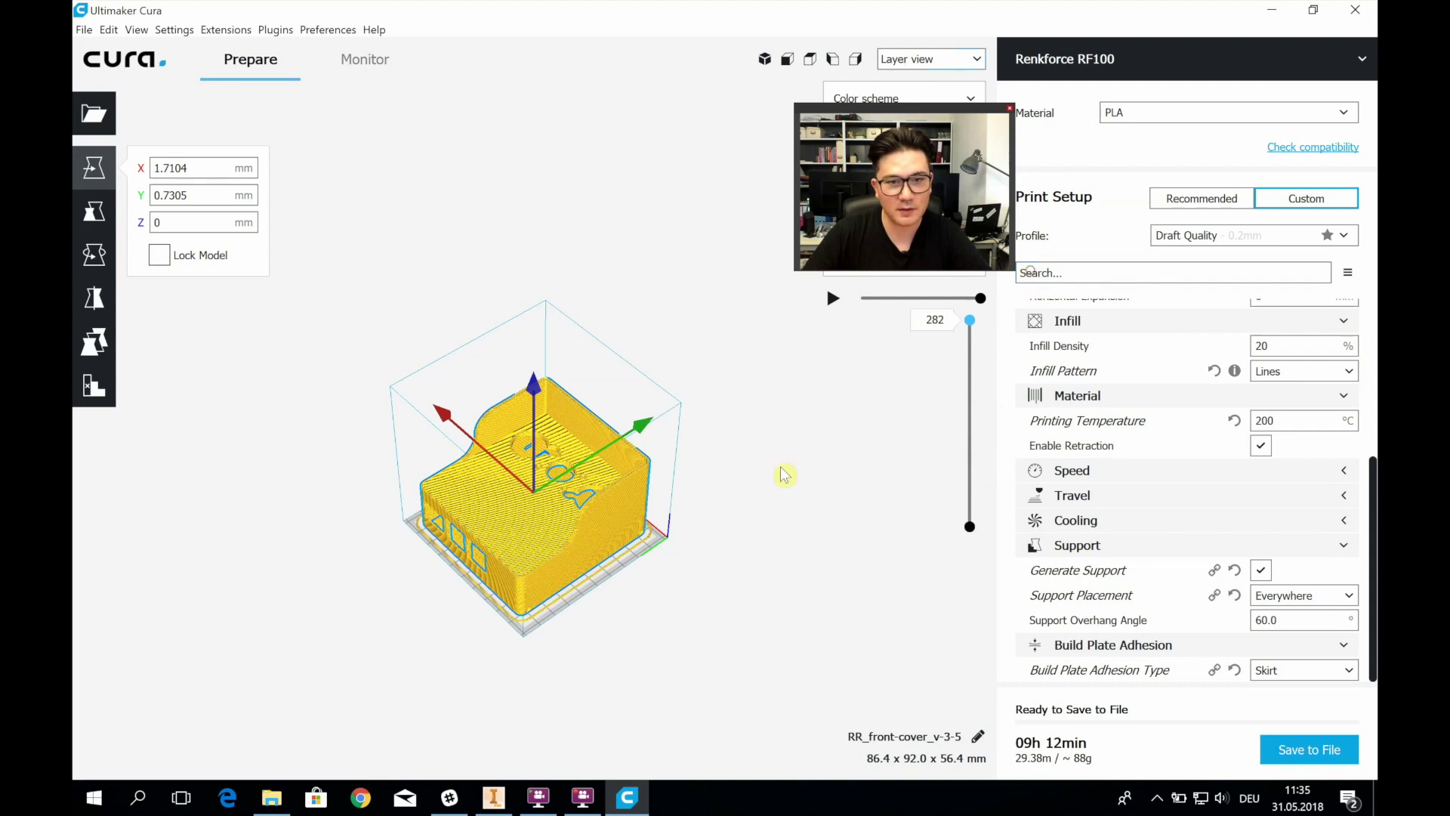
right_drag(783, 476, 612, 529)
Save the sliced G-code as RR_front-cover_v-3-5.gcode in the Desktop v-3-5 folder
scroll(612, 530, up, 2)
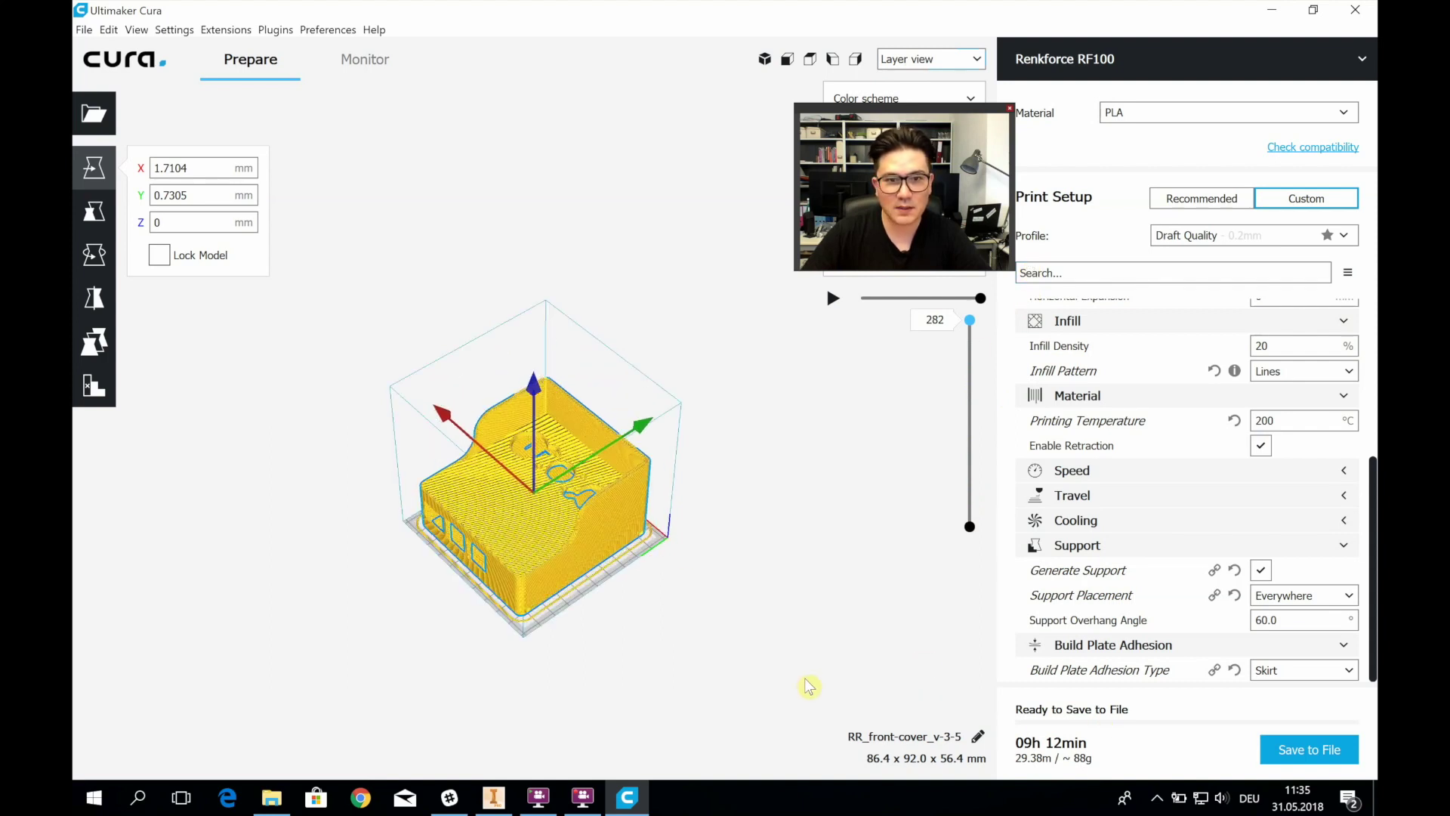
click(1285, 754)
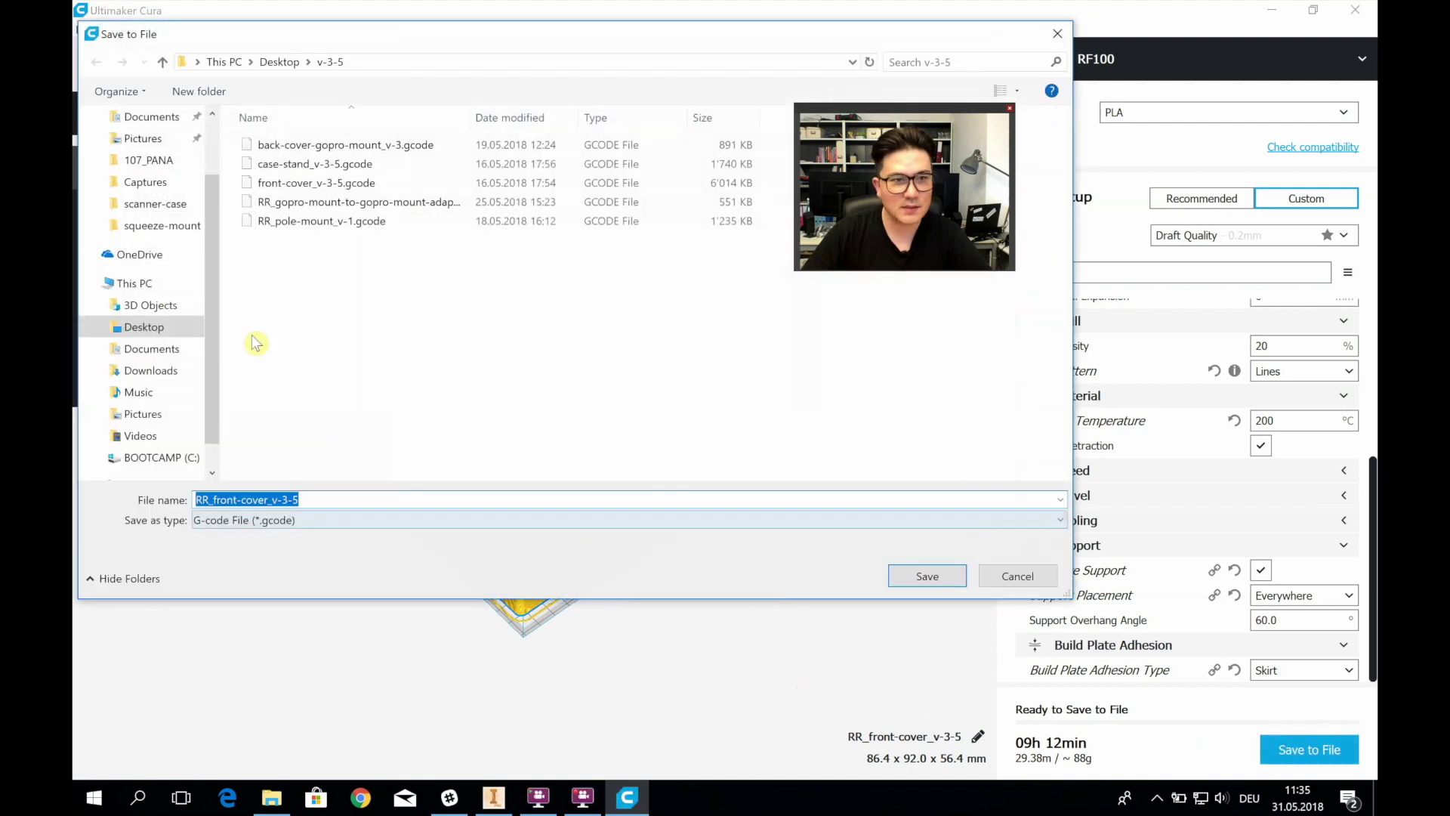
key(Return)
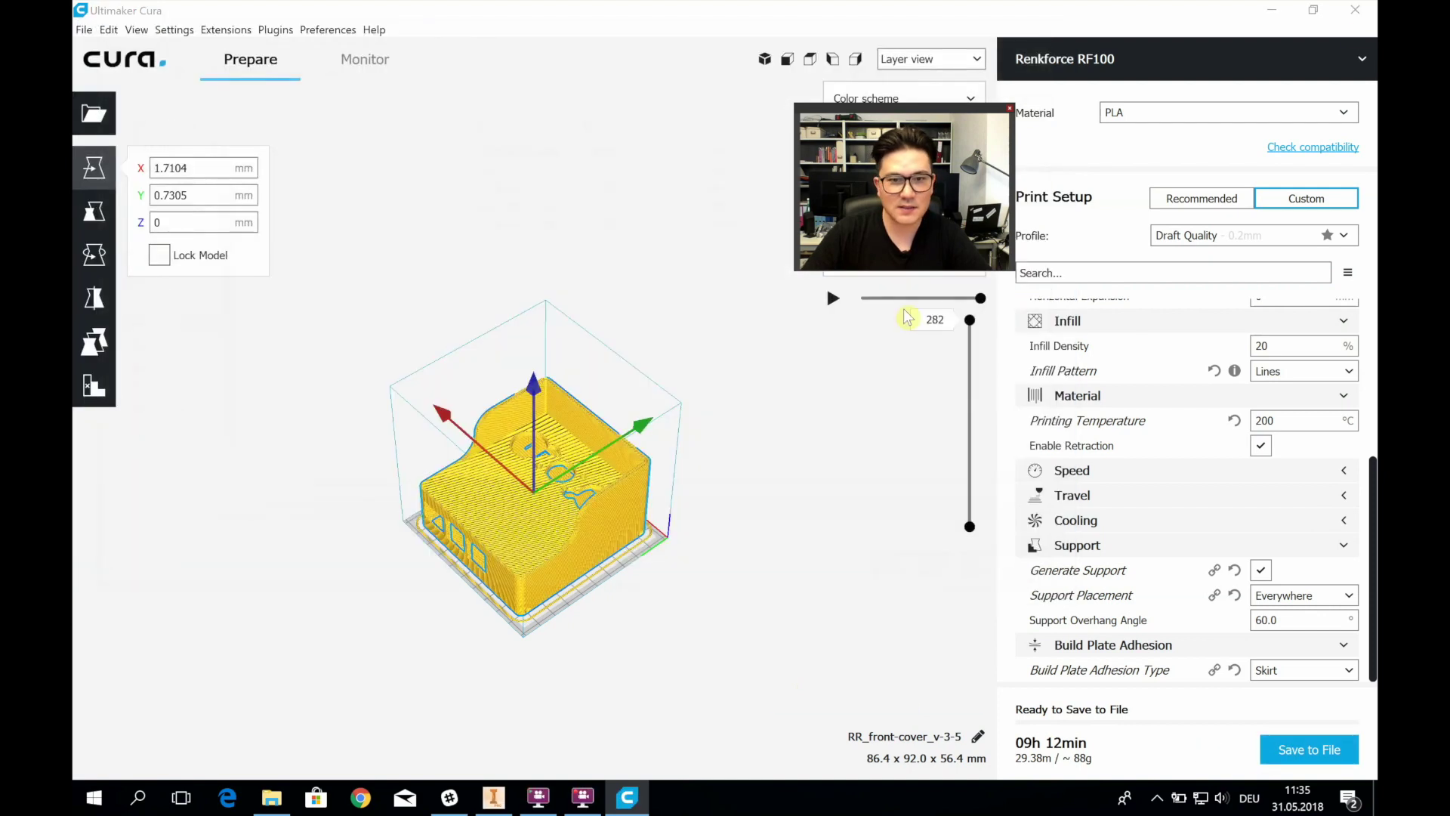